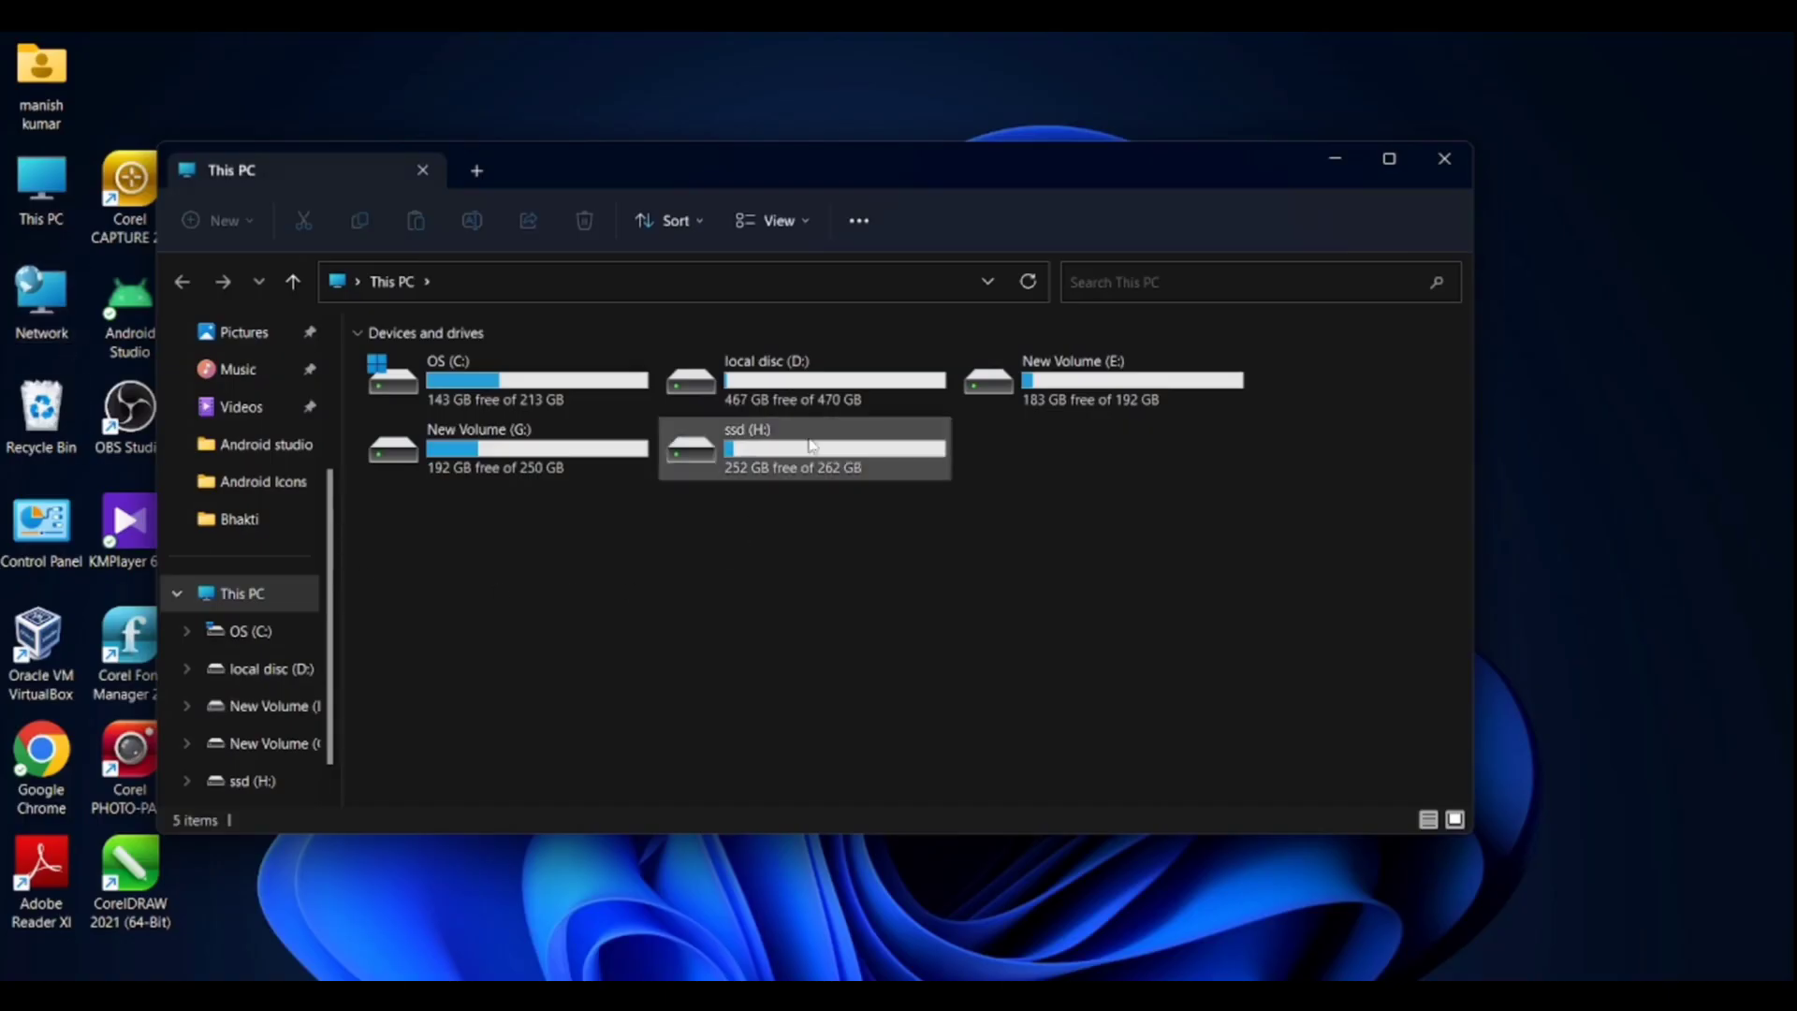
Step: Open H:\Android studio on the ssd drive and select the gradle-8.1.1 folder
double_click(807, 447)
double_click(422, 389)
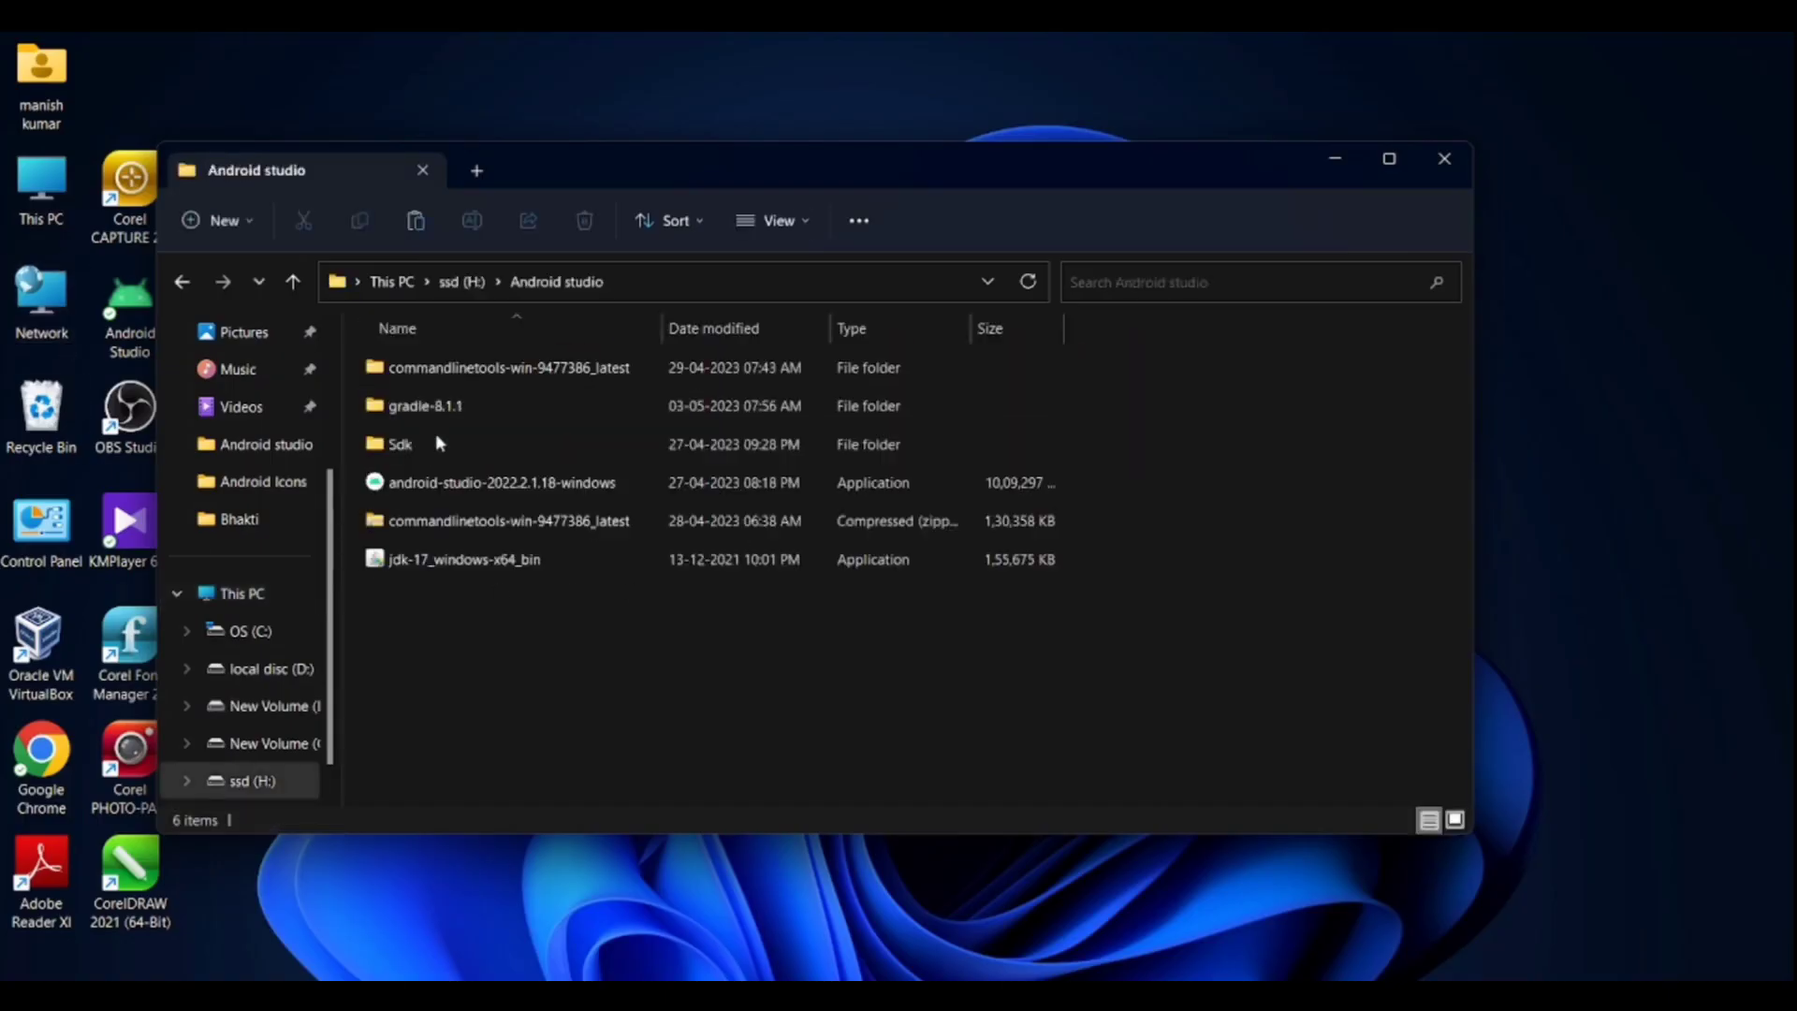
left_click(407, 406)
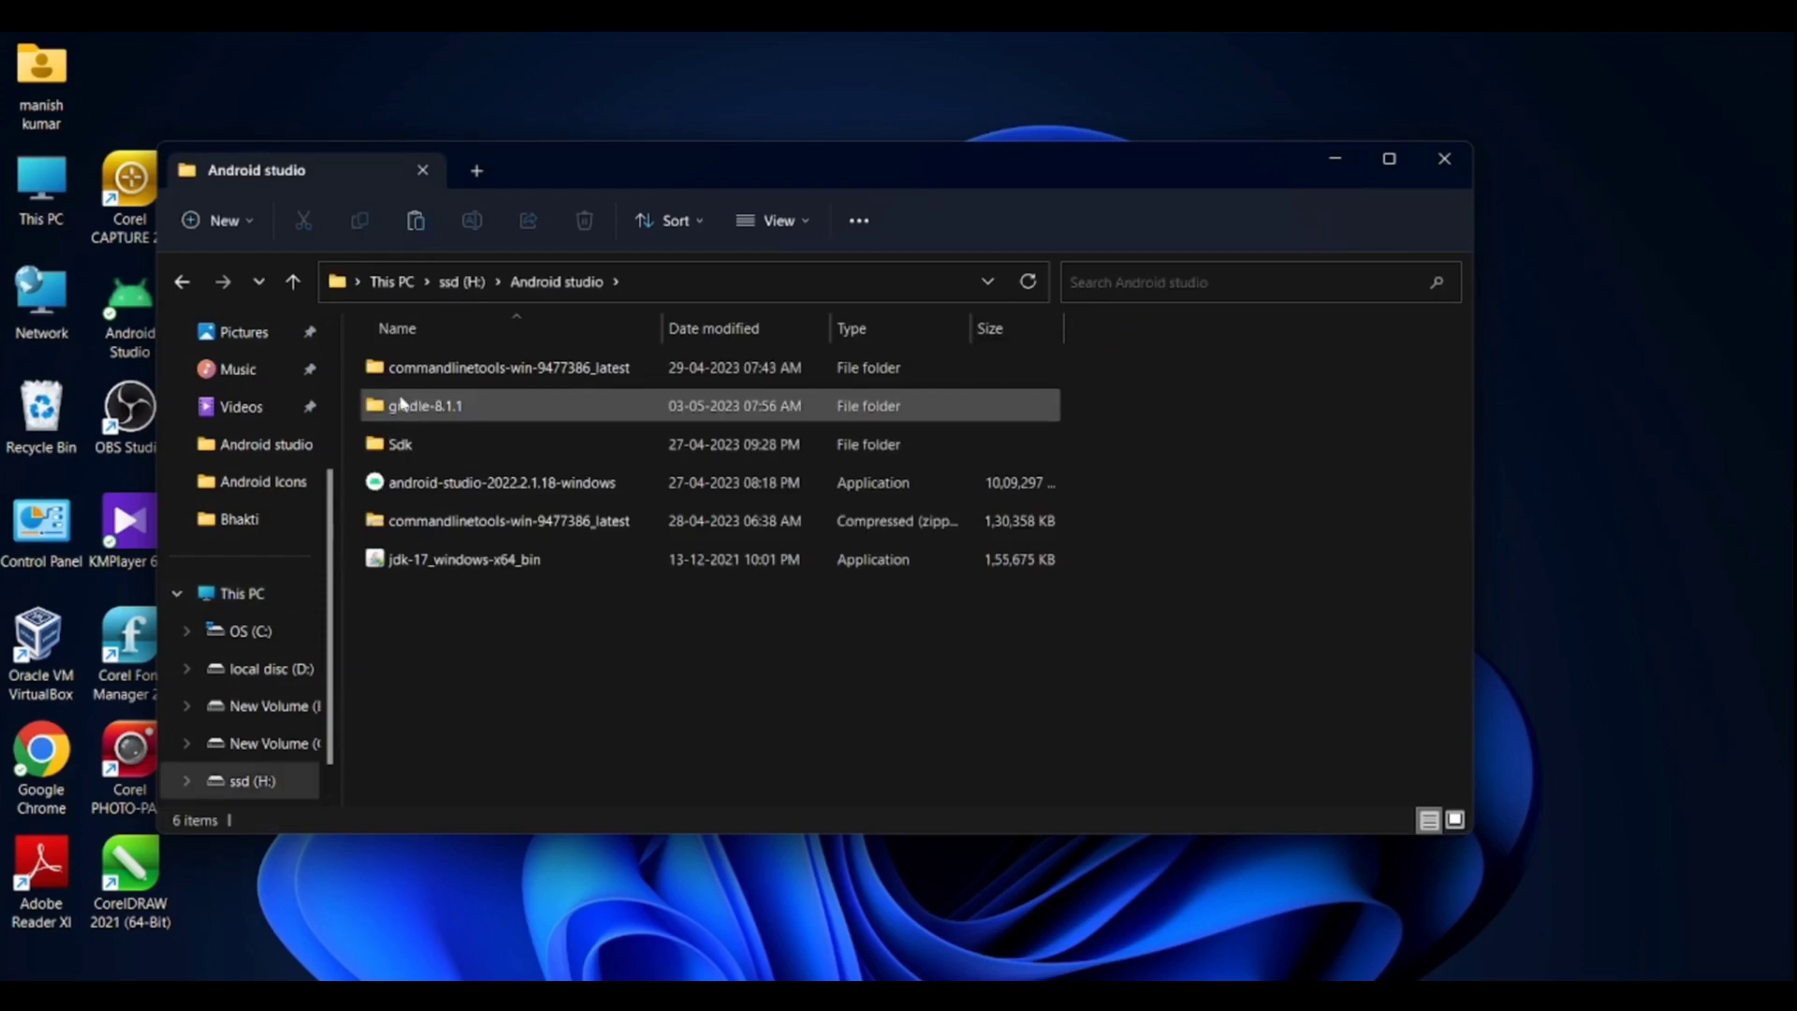
left_click(411, 409)
left_click(412, 409)
key("Escape")
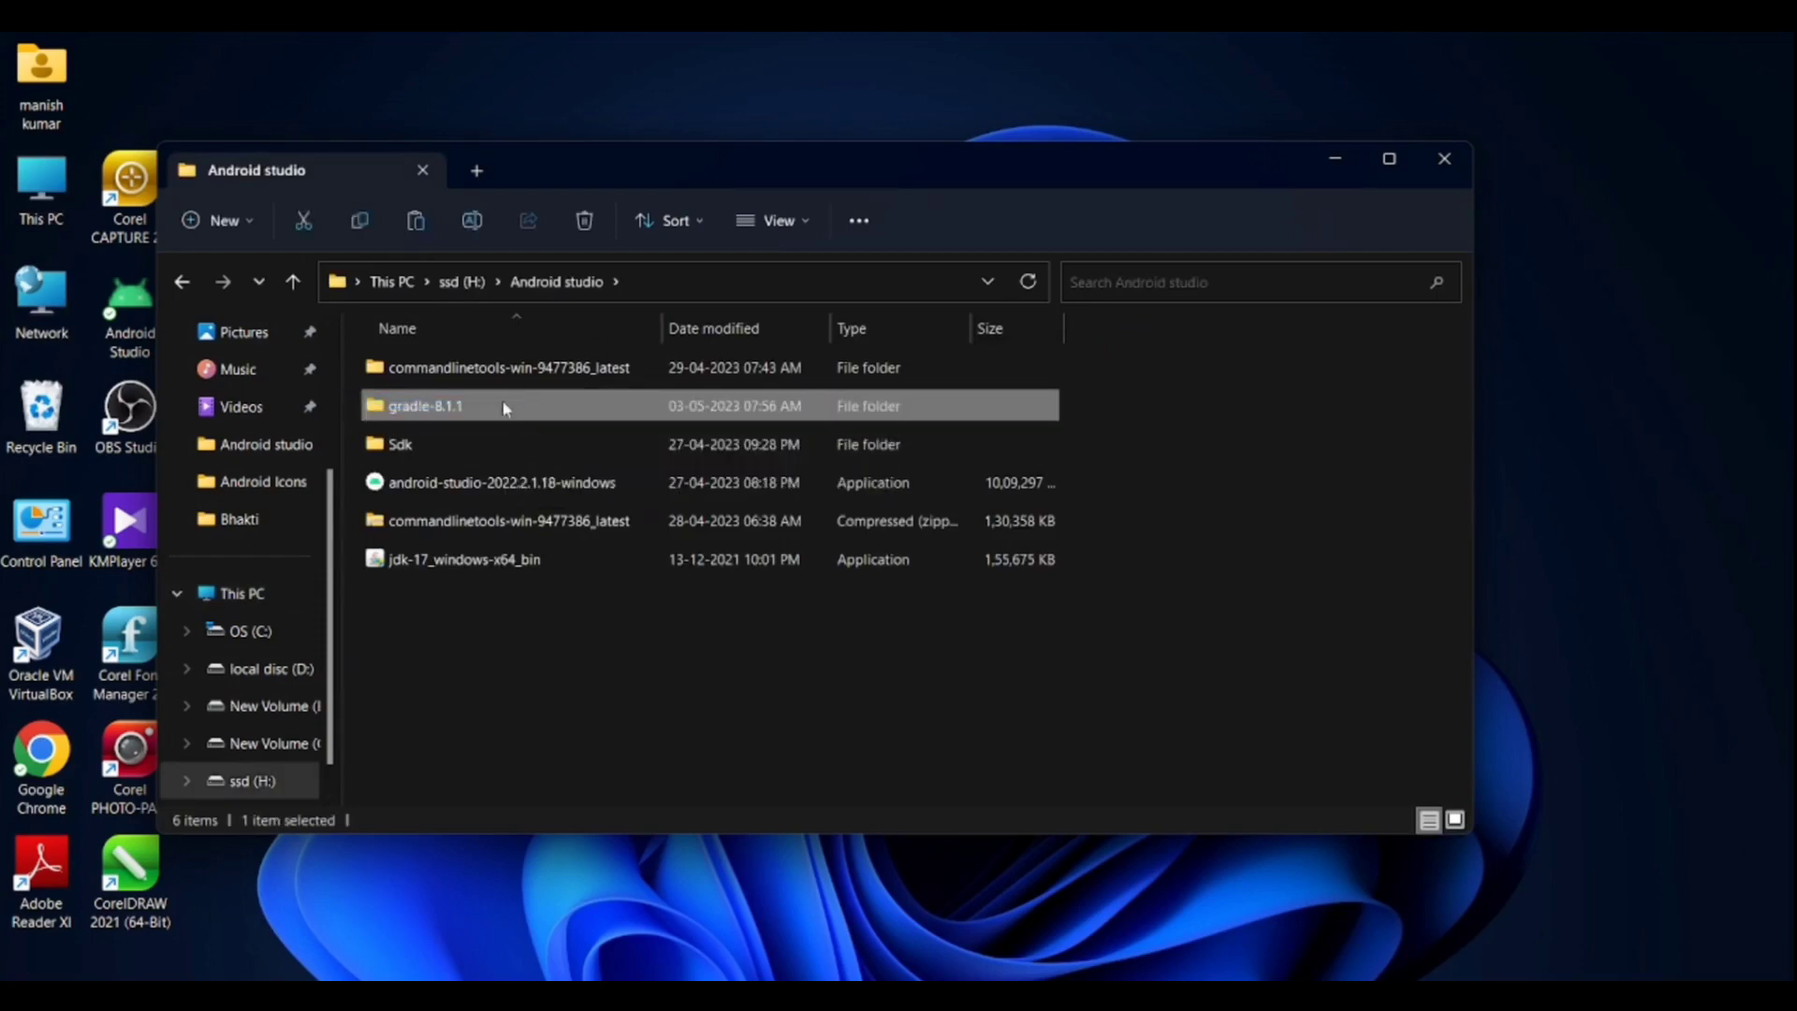
Step: Check the gradle-8.1.1 folder's full path in the address bar, then close File Explorer
left_click(654, 286)
key("End")
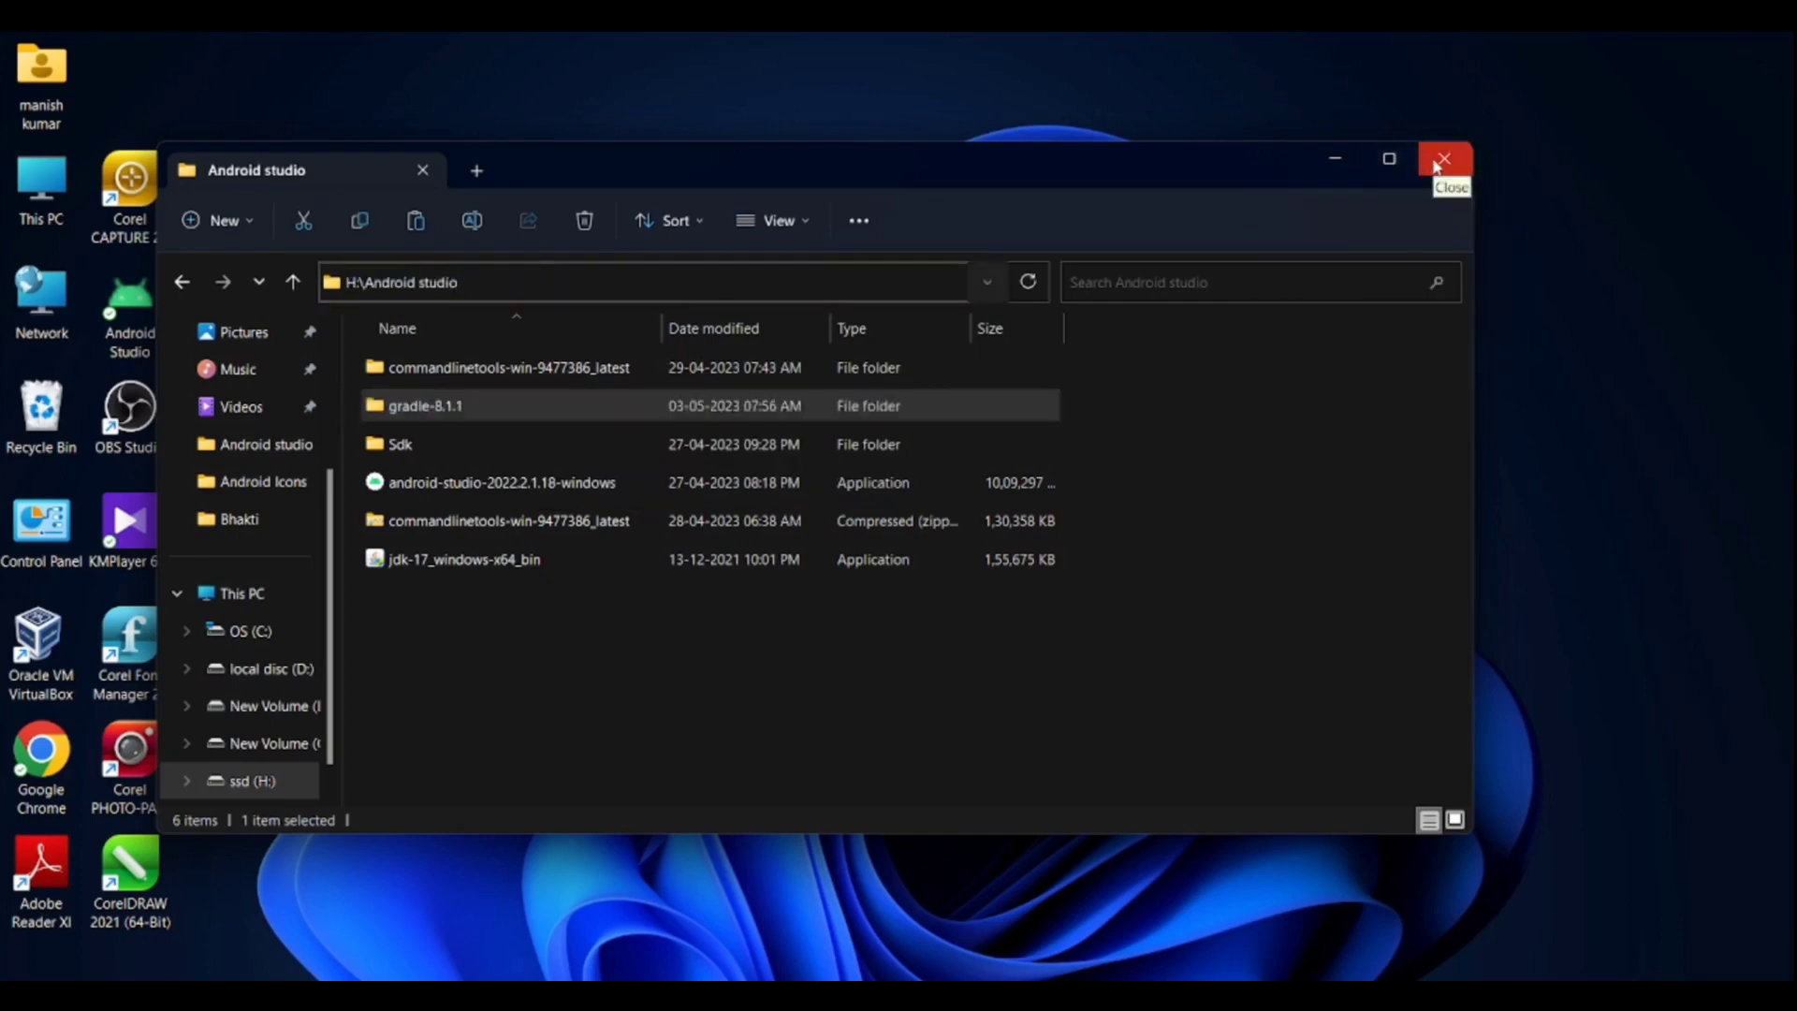
left_click(1441, 161)
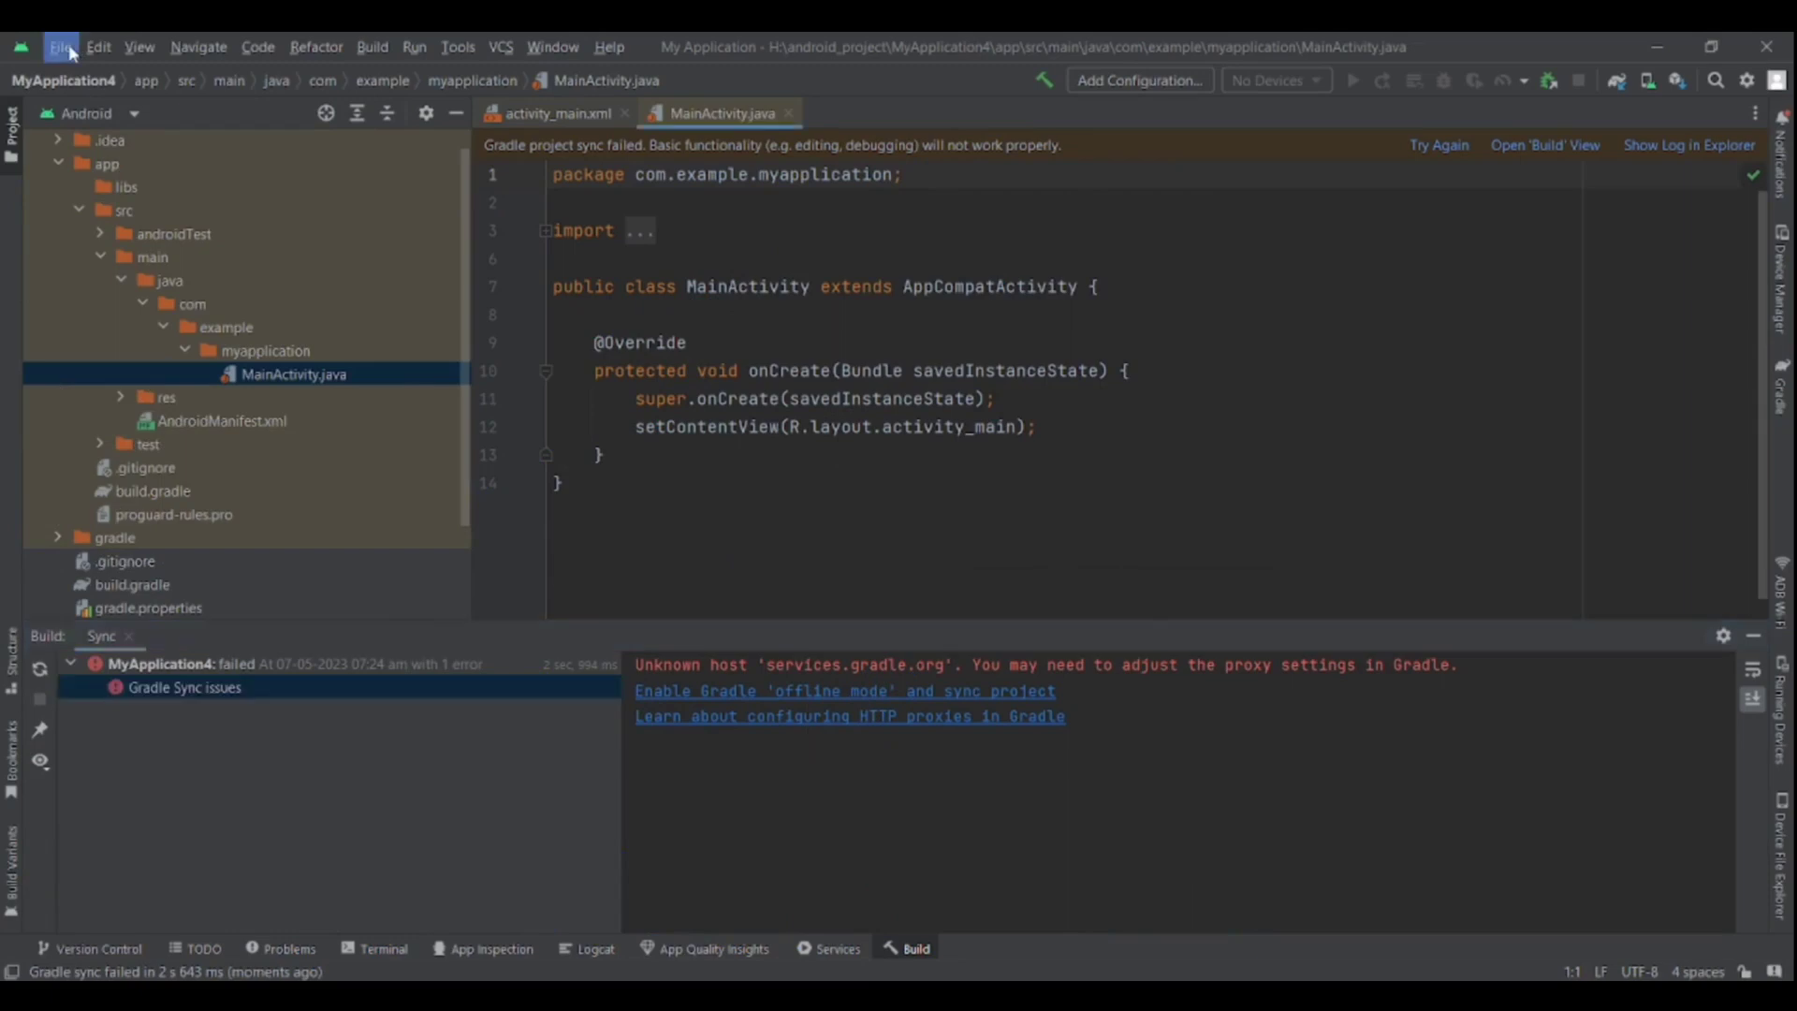
Step: Open the IDE Settings and search for 'gradle'
left_click(64, 47)
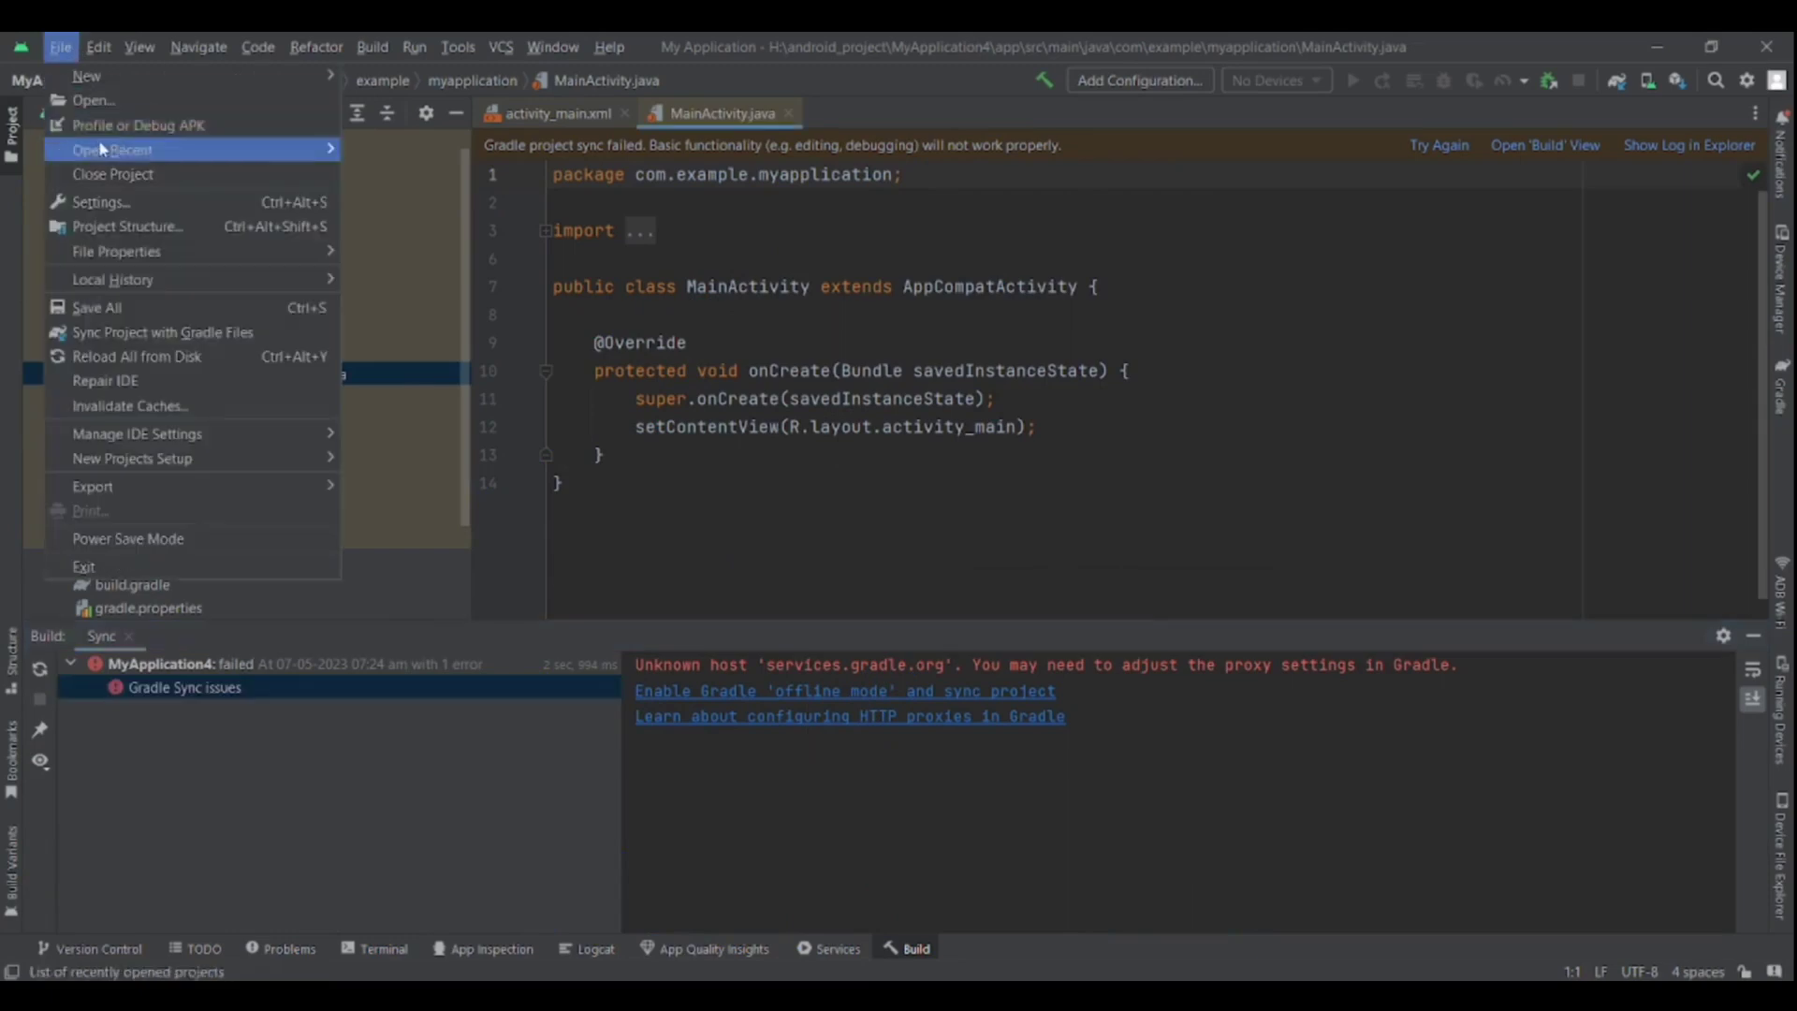
left_click(121, 205)
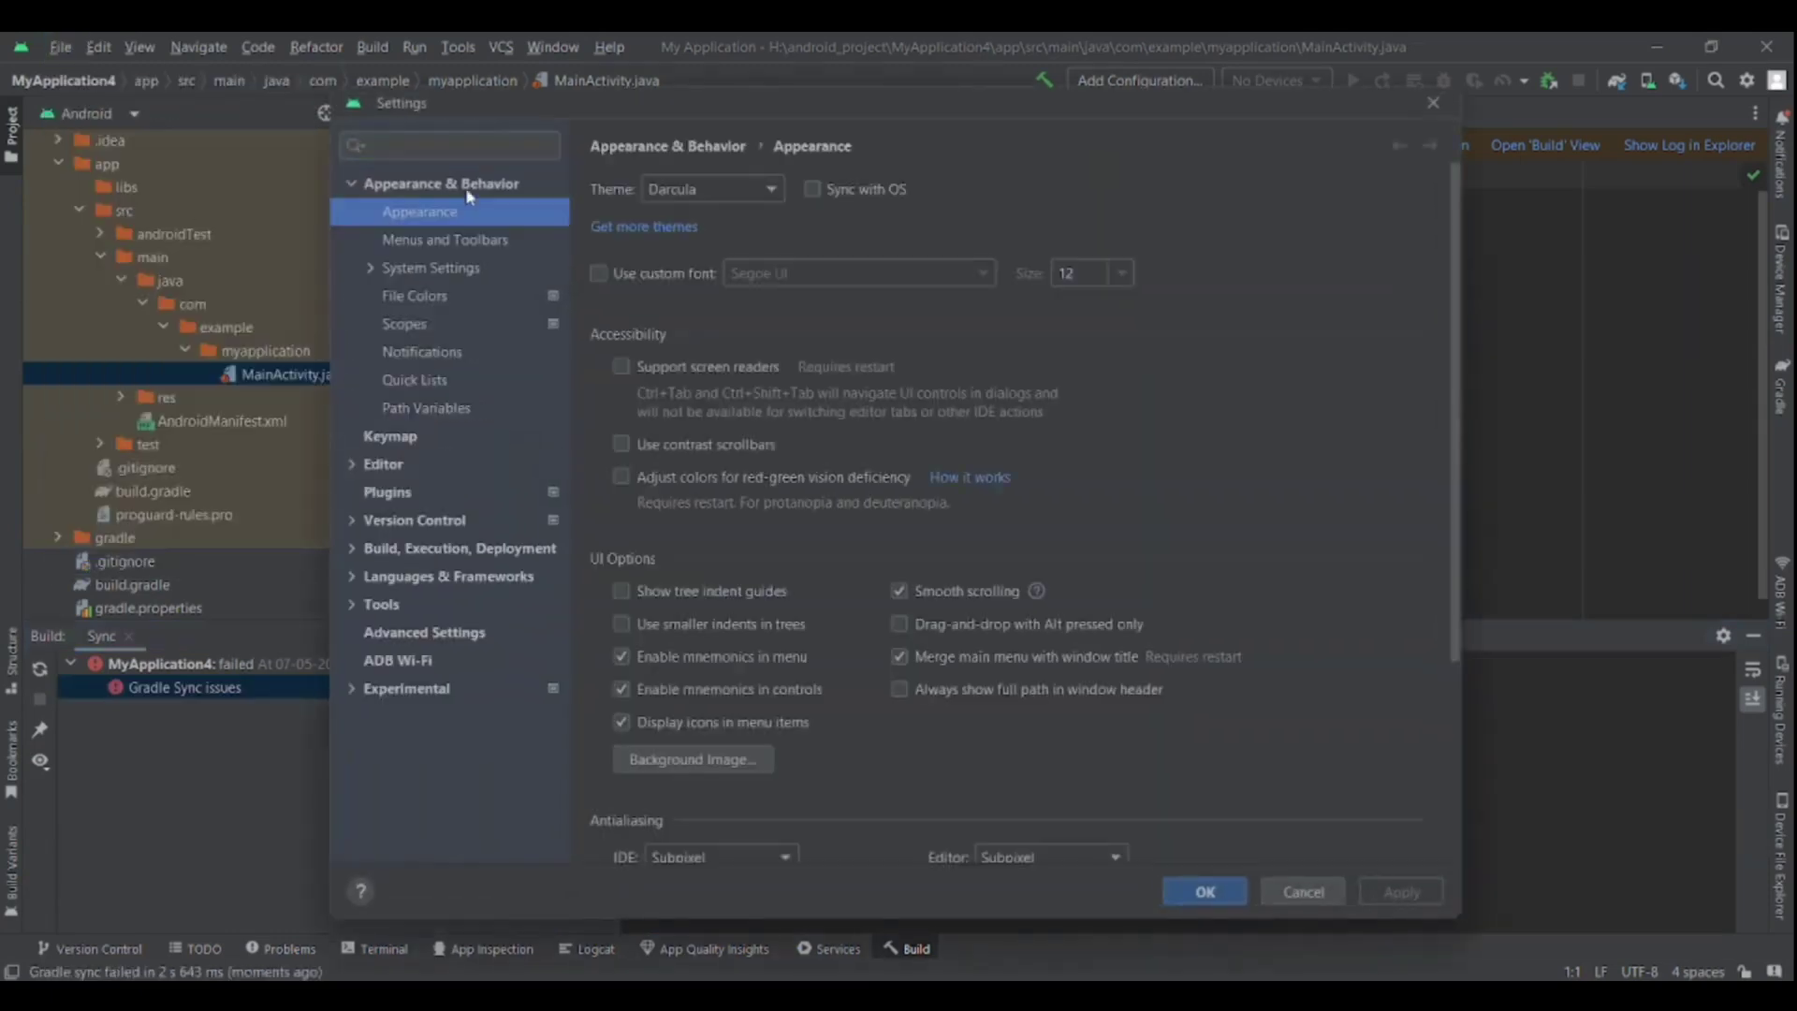
left_click(453, 146)
type("gradlw")
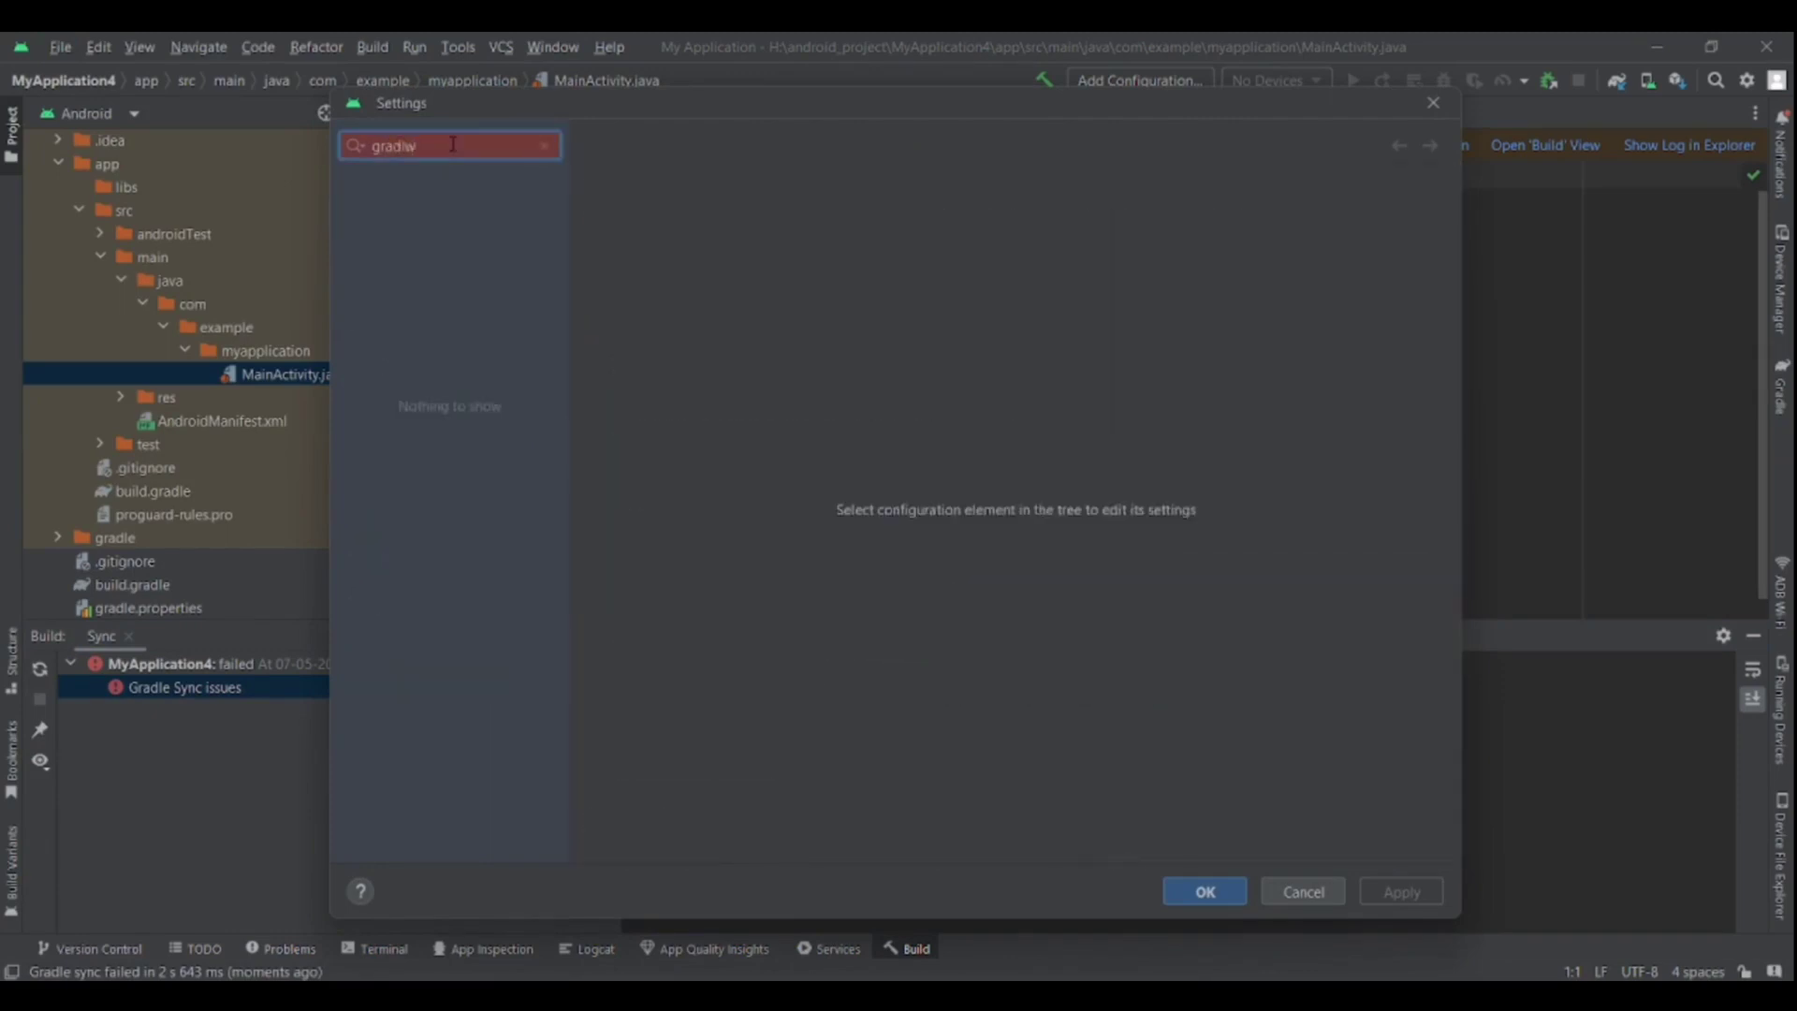
key("BackSpace")
type("e")
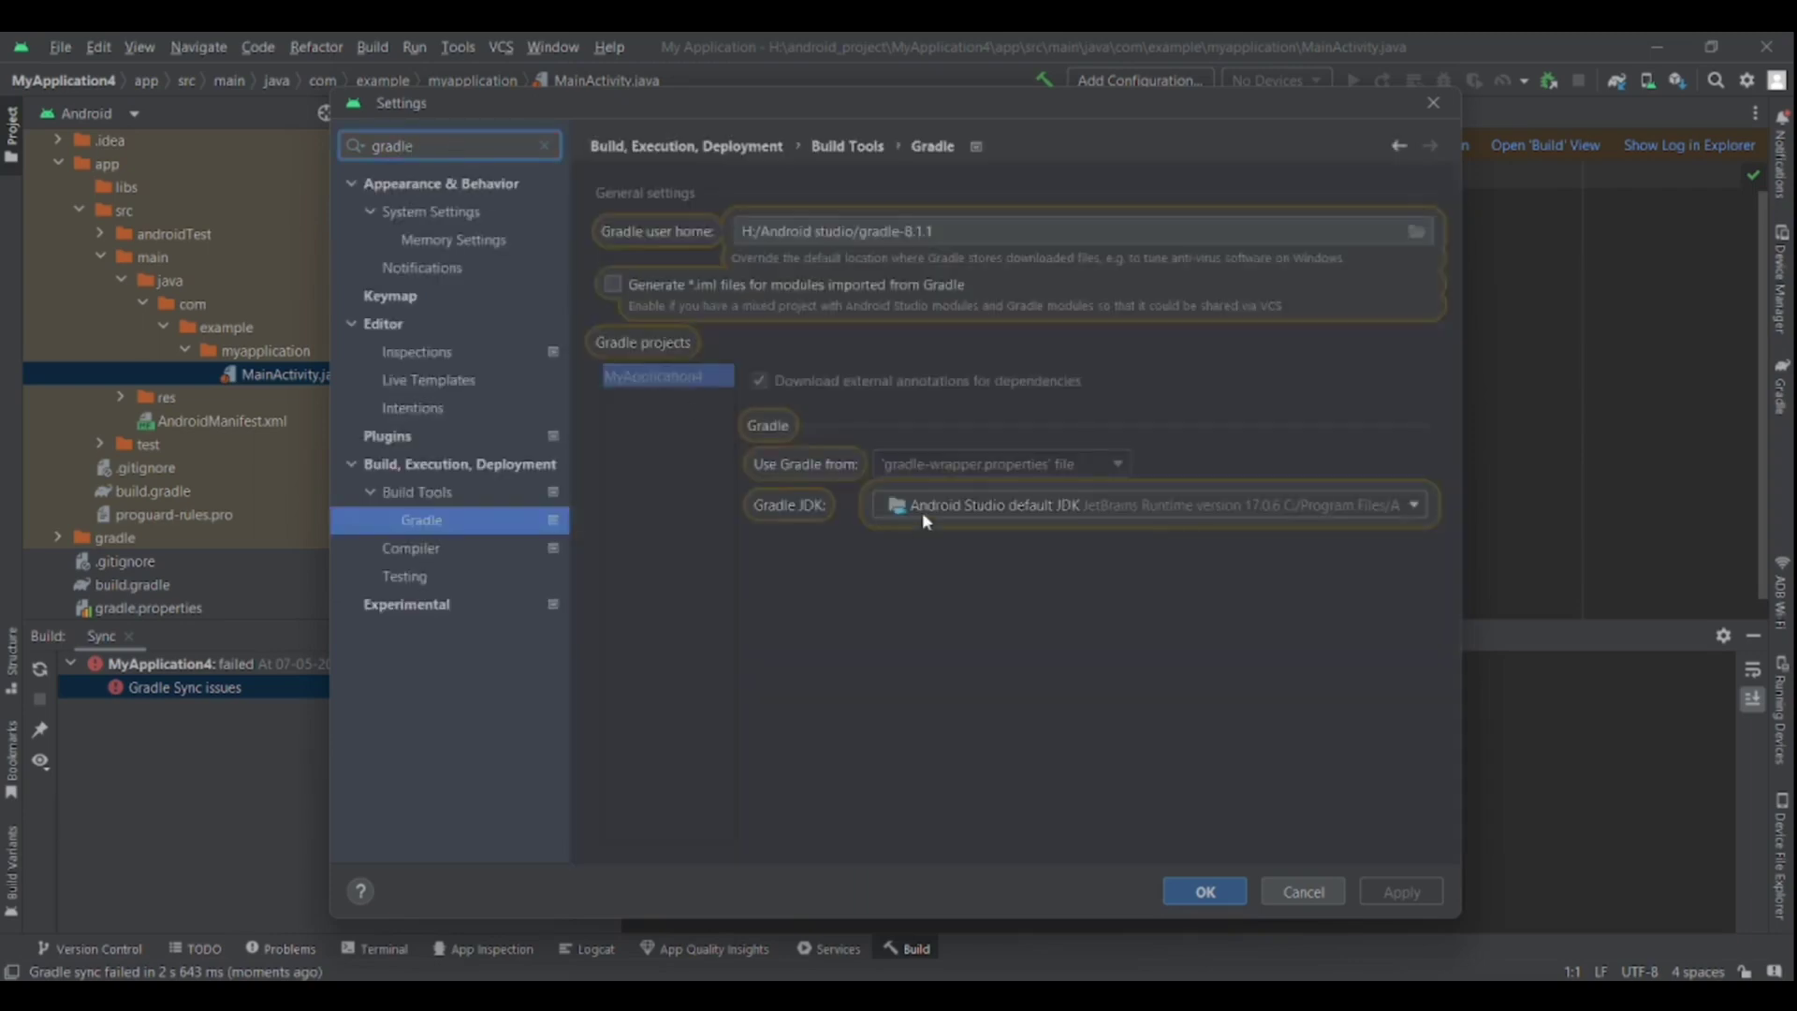
Step: Under Build Tools > Gradle, set 'Use Gradle from' to Specified location
left_click(997, 230)
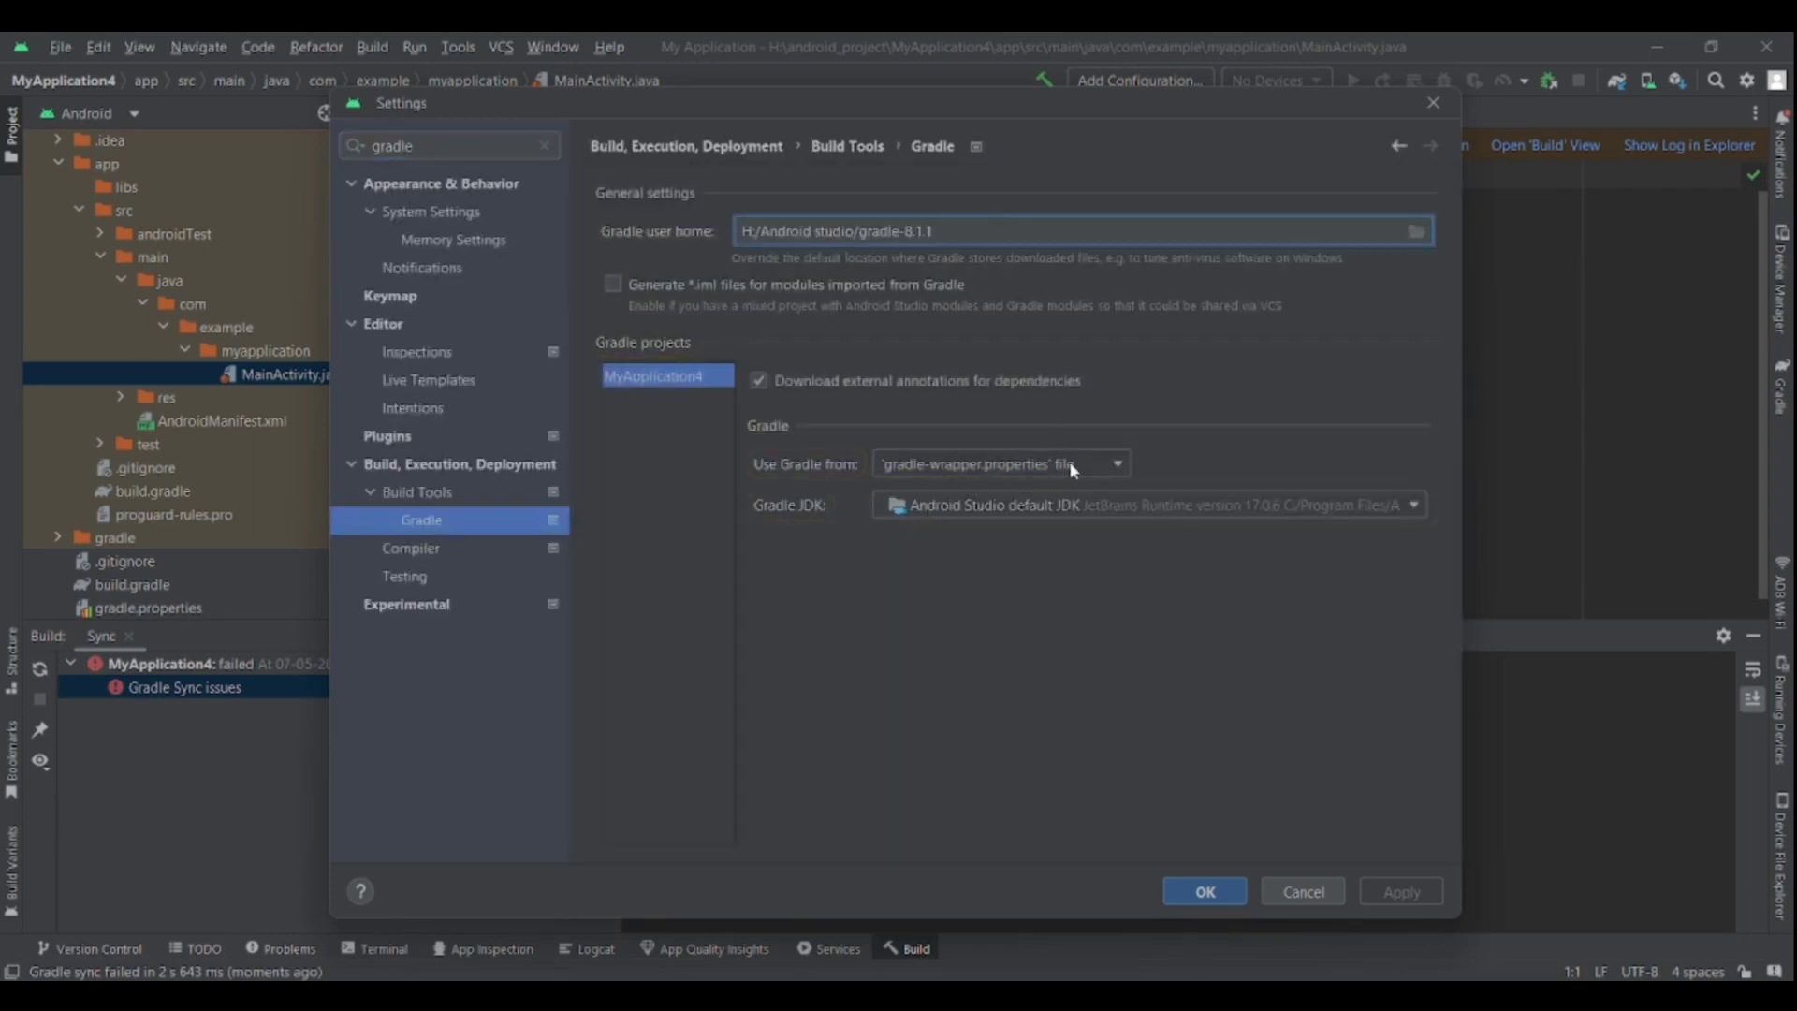
left_click(1098, 462)
left_click(1108, 523)
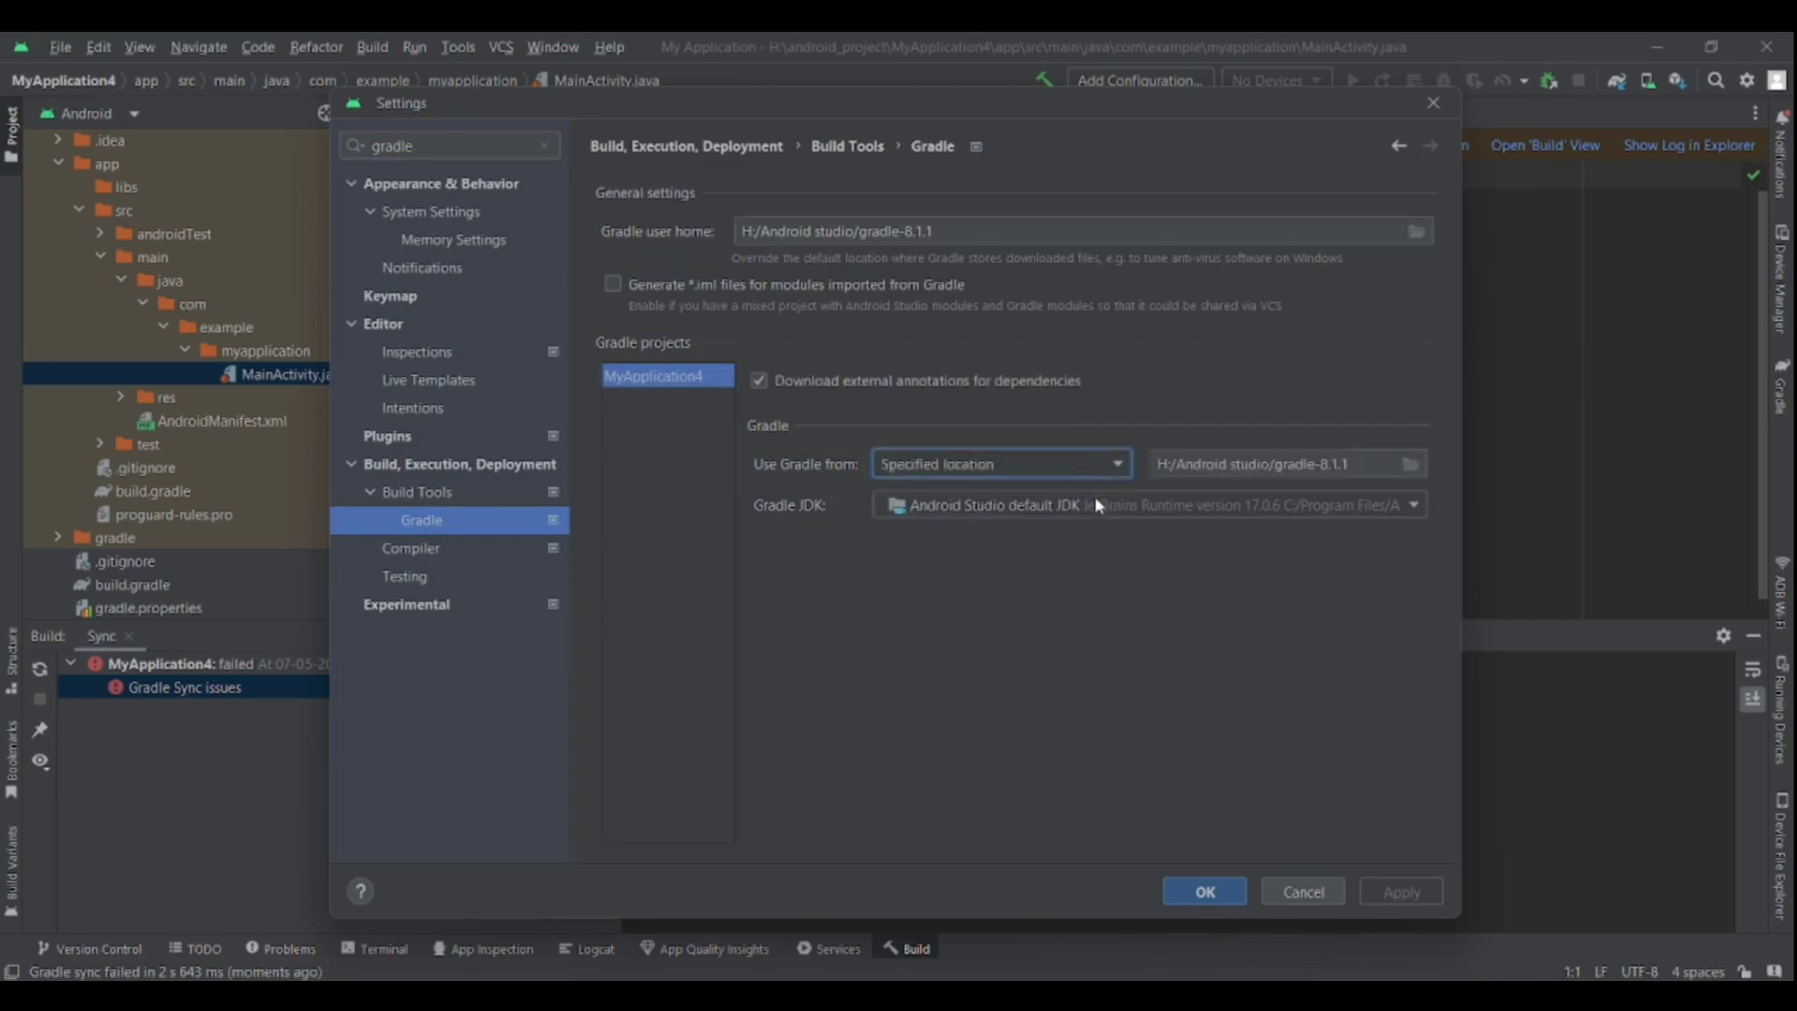
Step: Browse to H:\Android studio\gradle-8.1.1 and confirm it as the Gradle home
left_click(1412, 463)
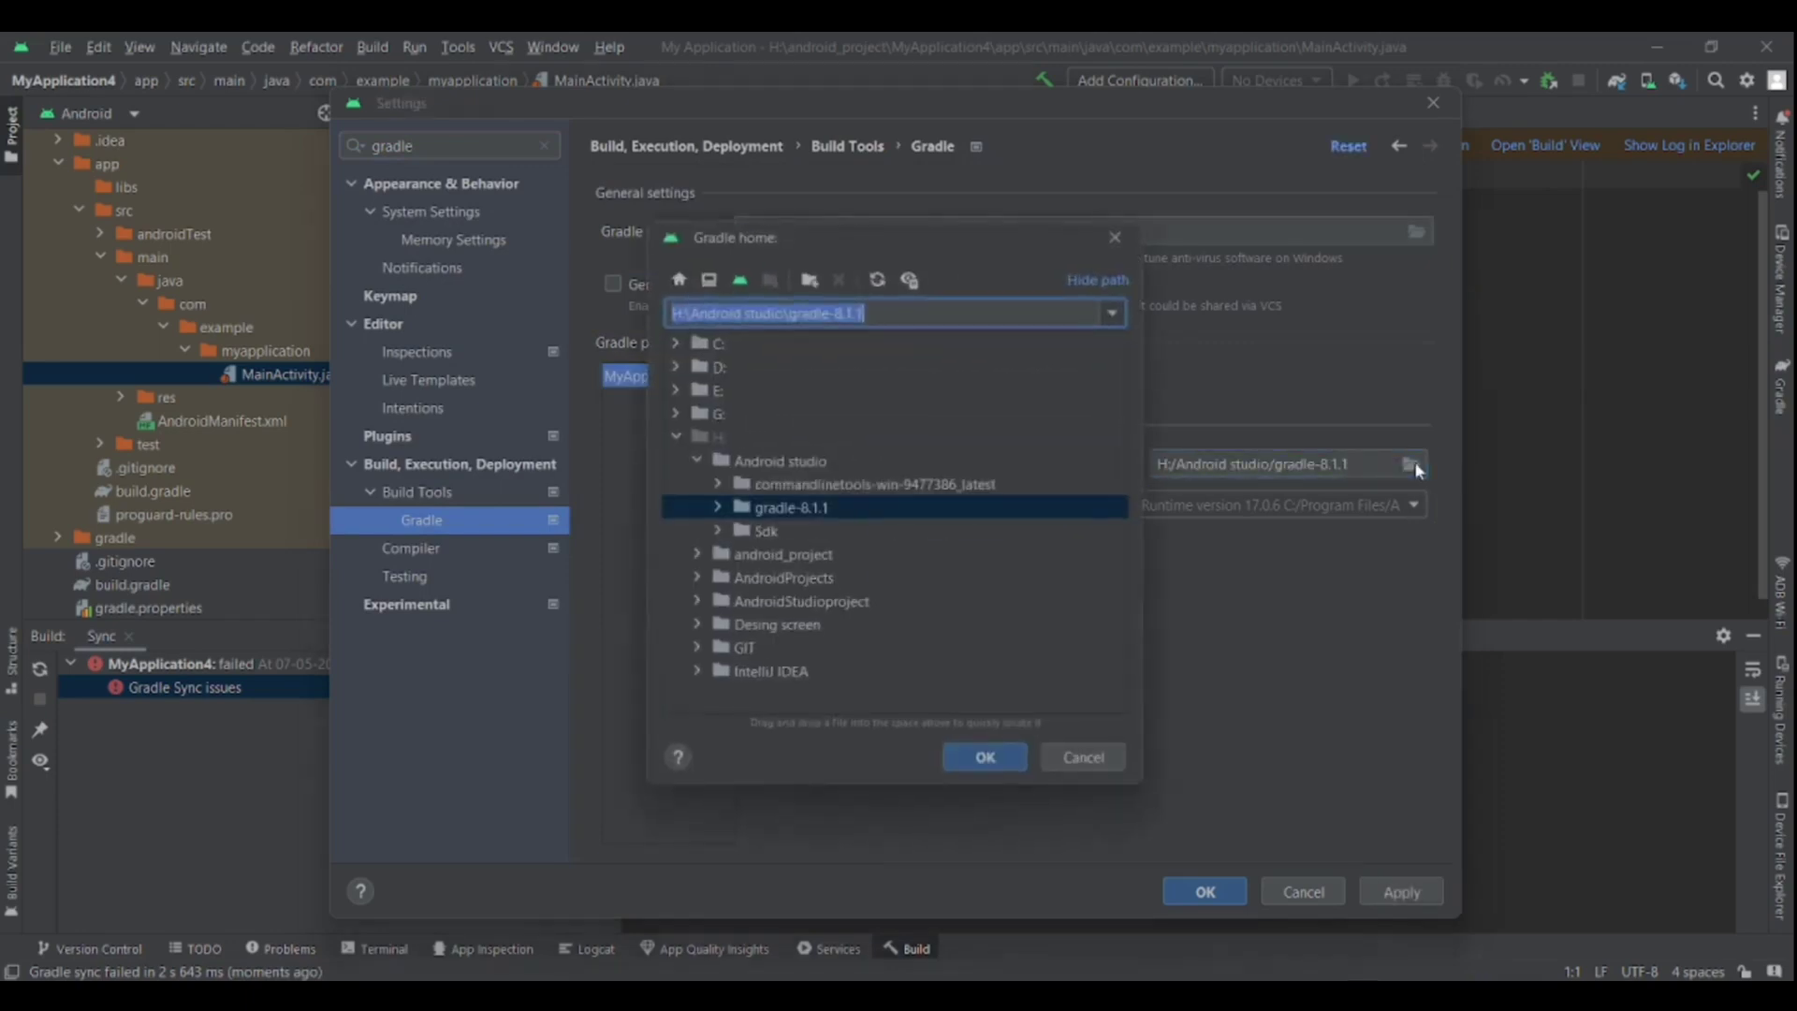
left_click(678, 437)
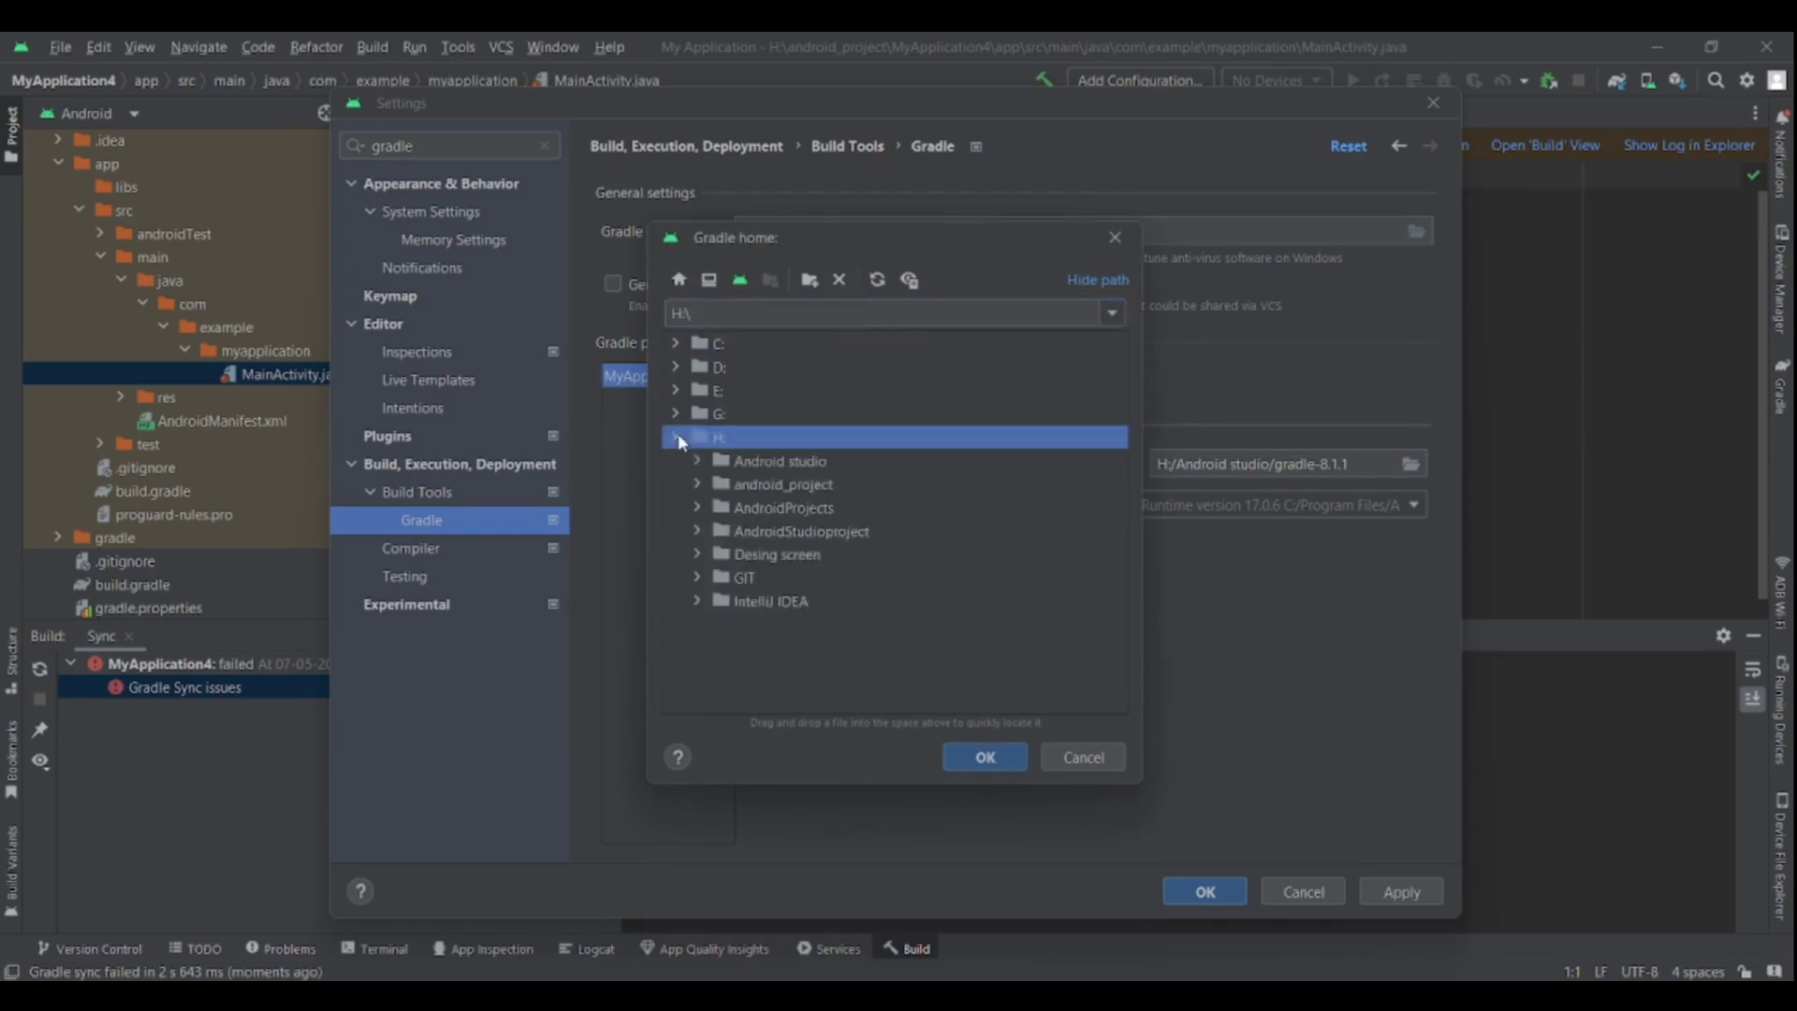
left_click(699, 461)
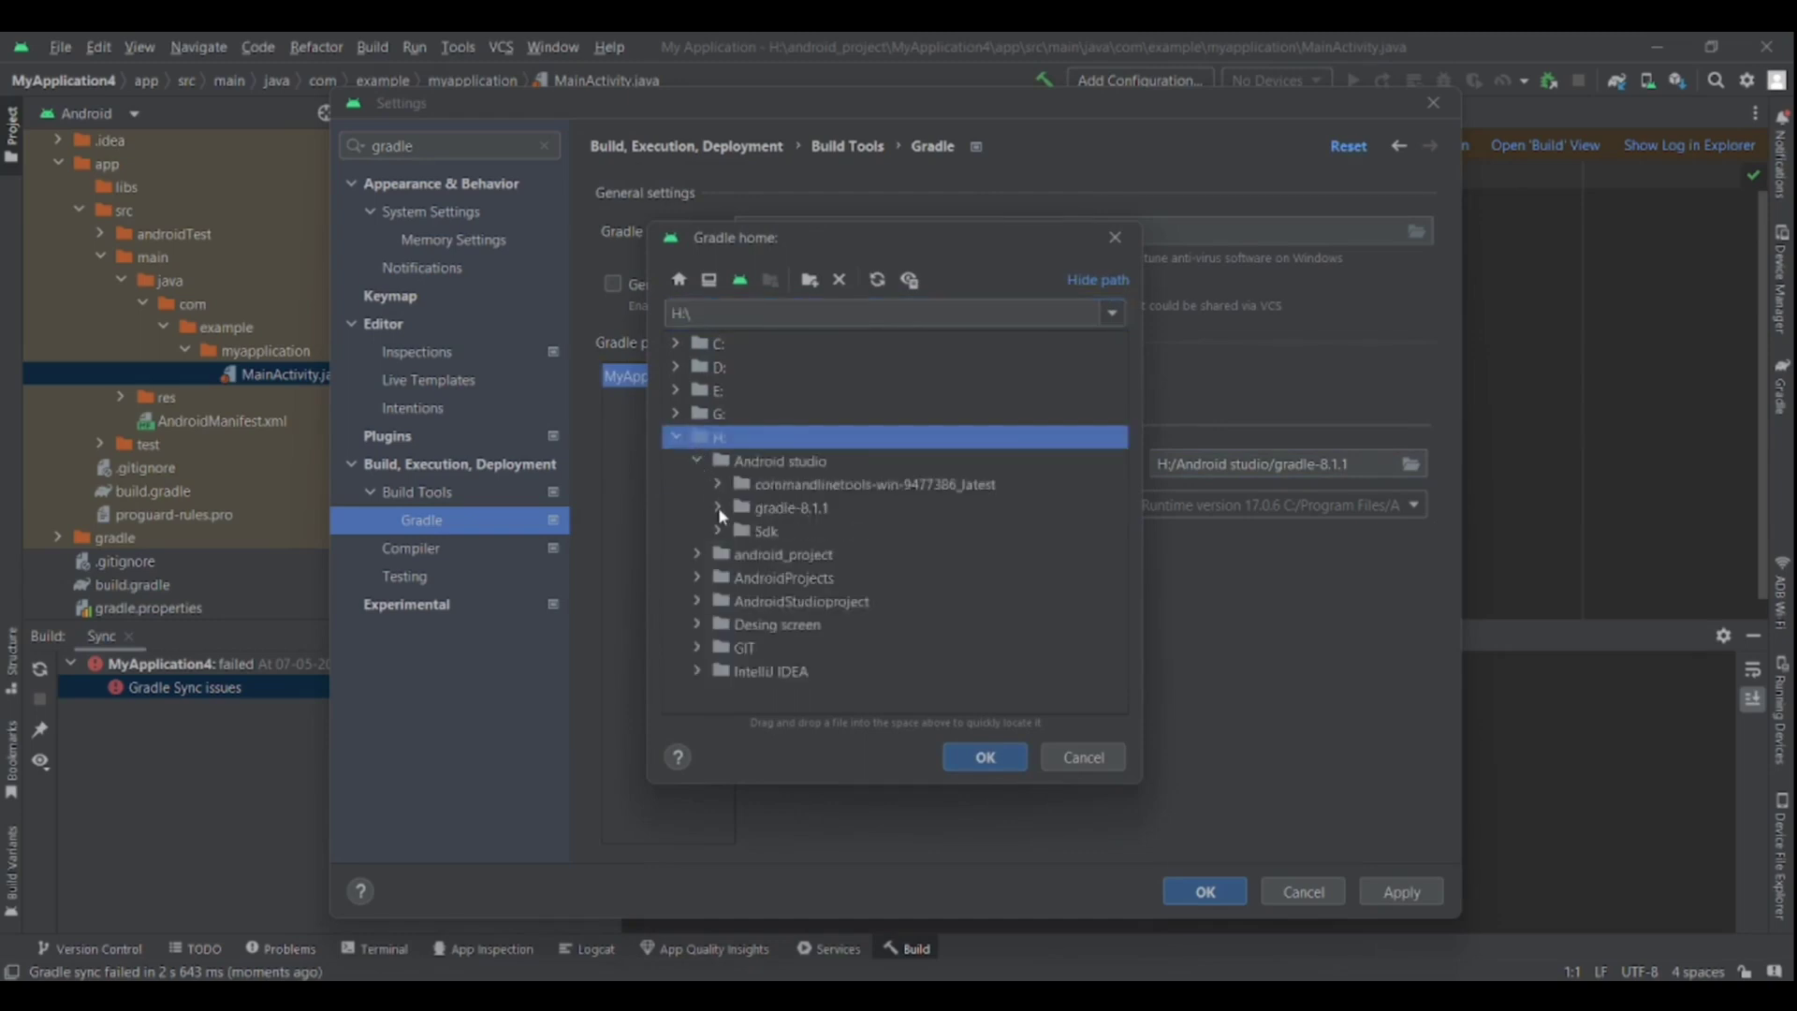
left_click(718, 507)
left_click(803, 509)
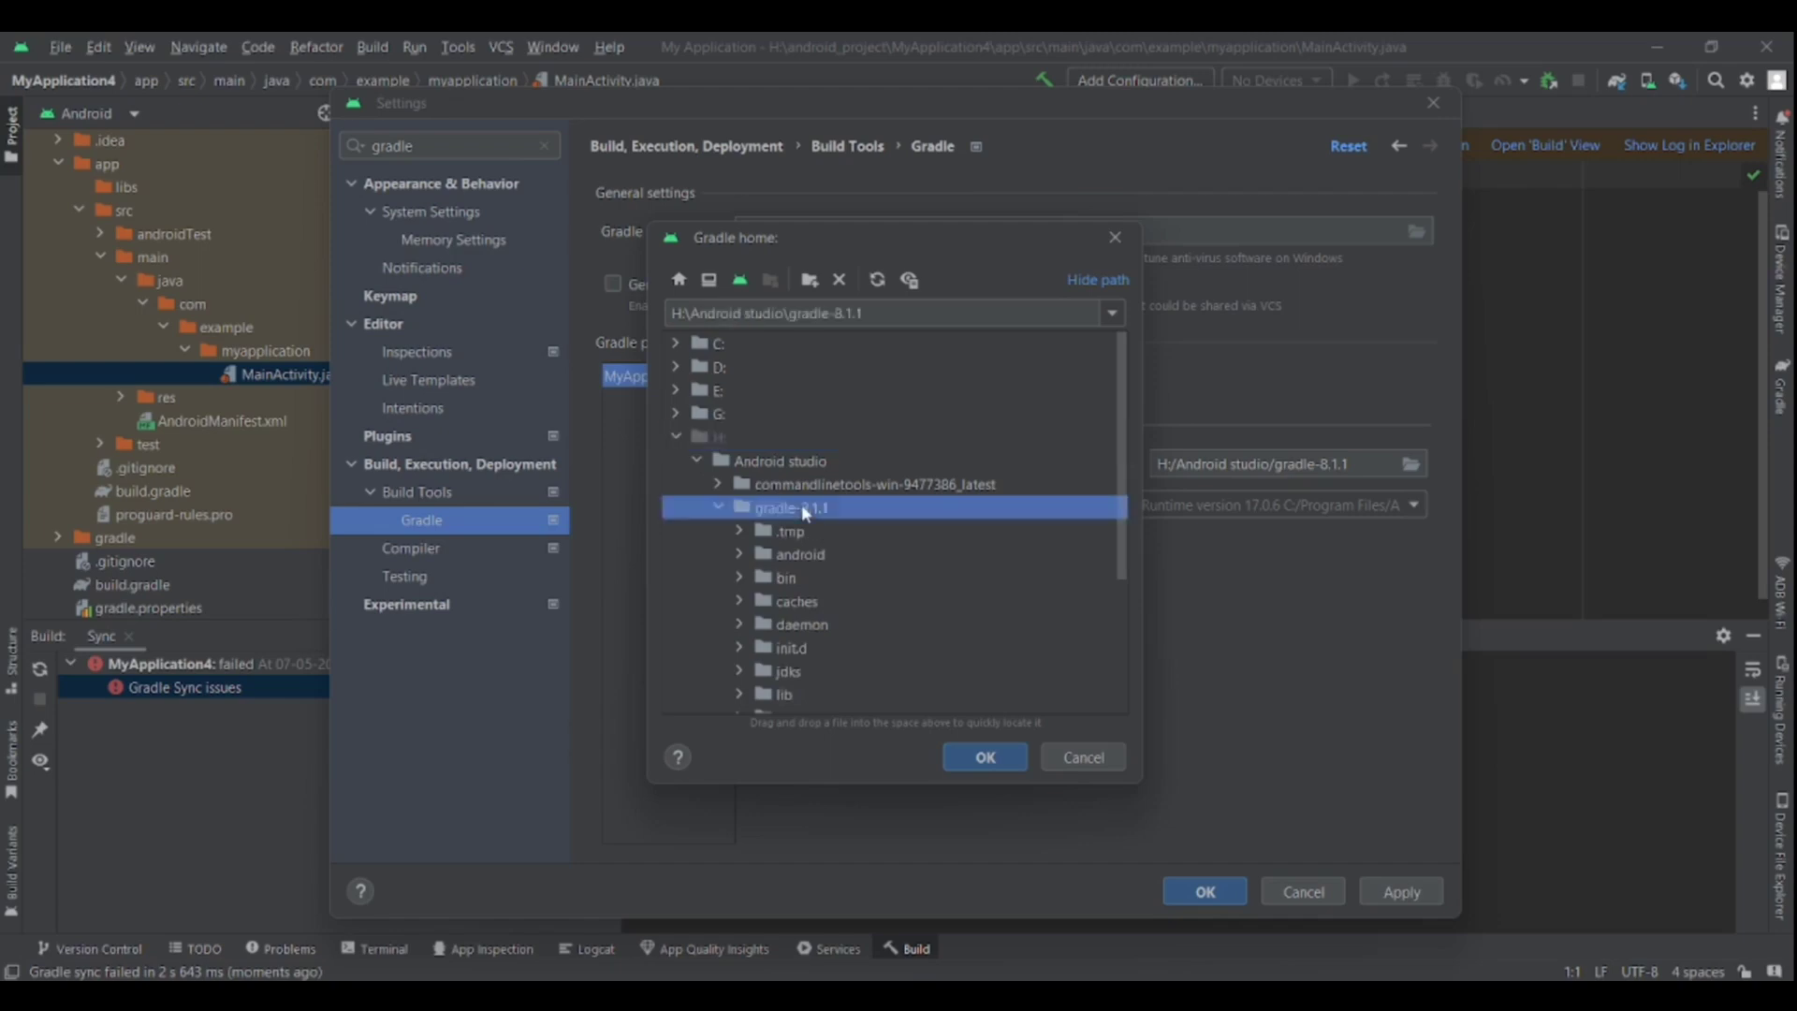
left_click(985, 758)
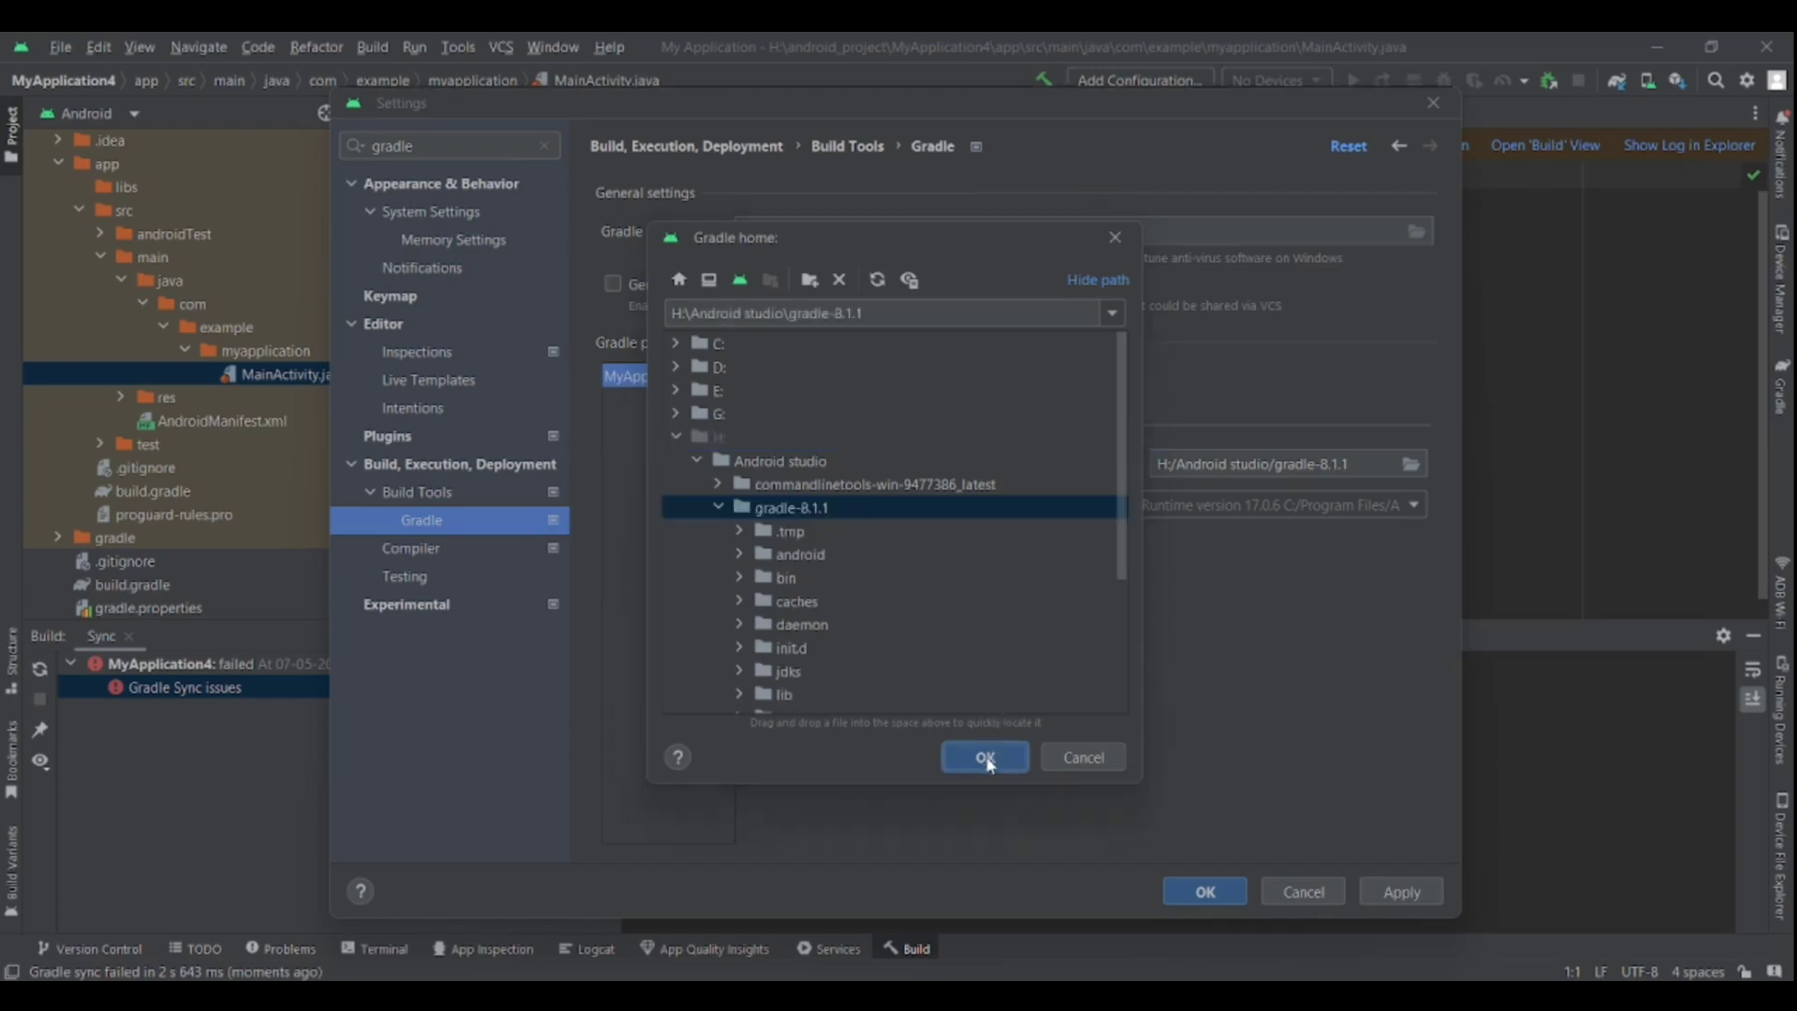
Step: Apply and save the Gradle settings, retry the failed sync, and show activity_main.xml
left_click(1400, 894)
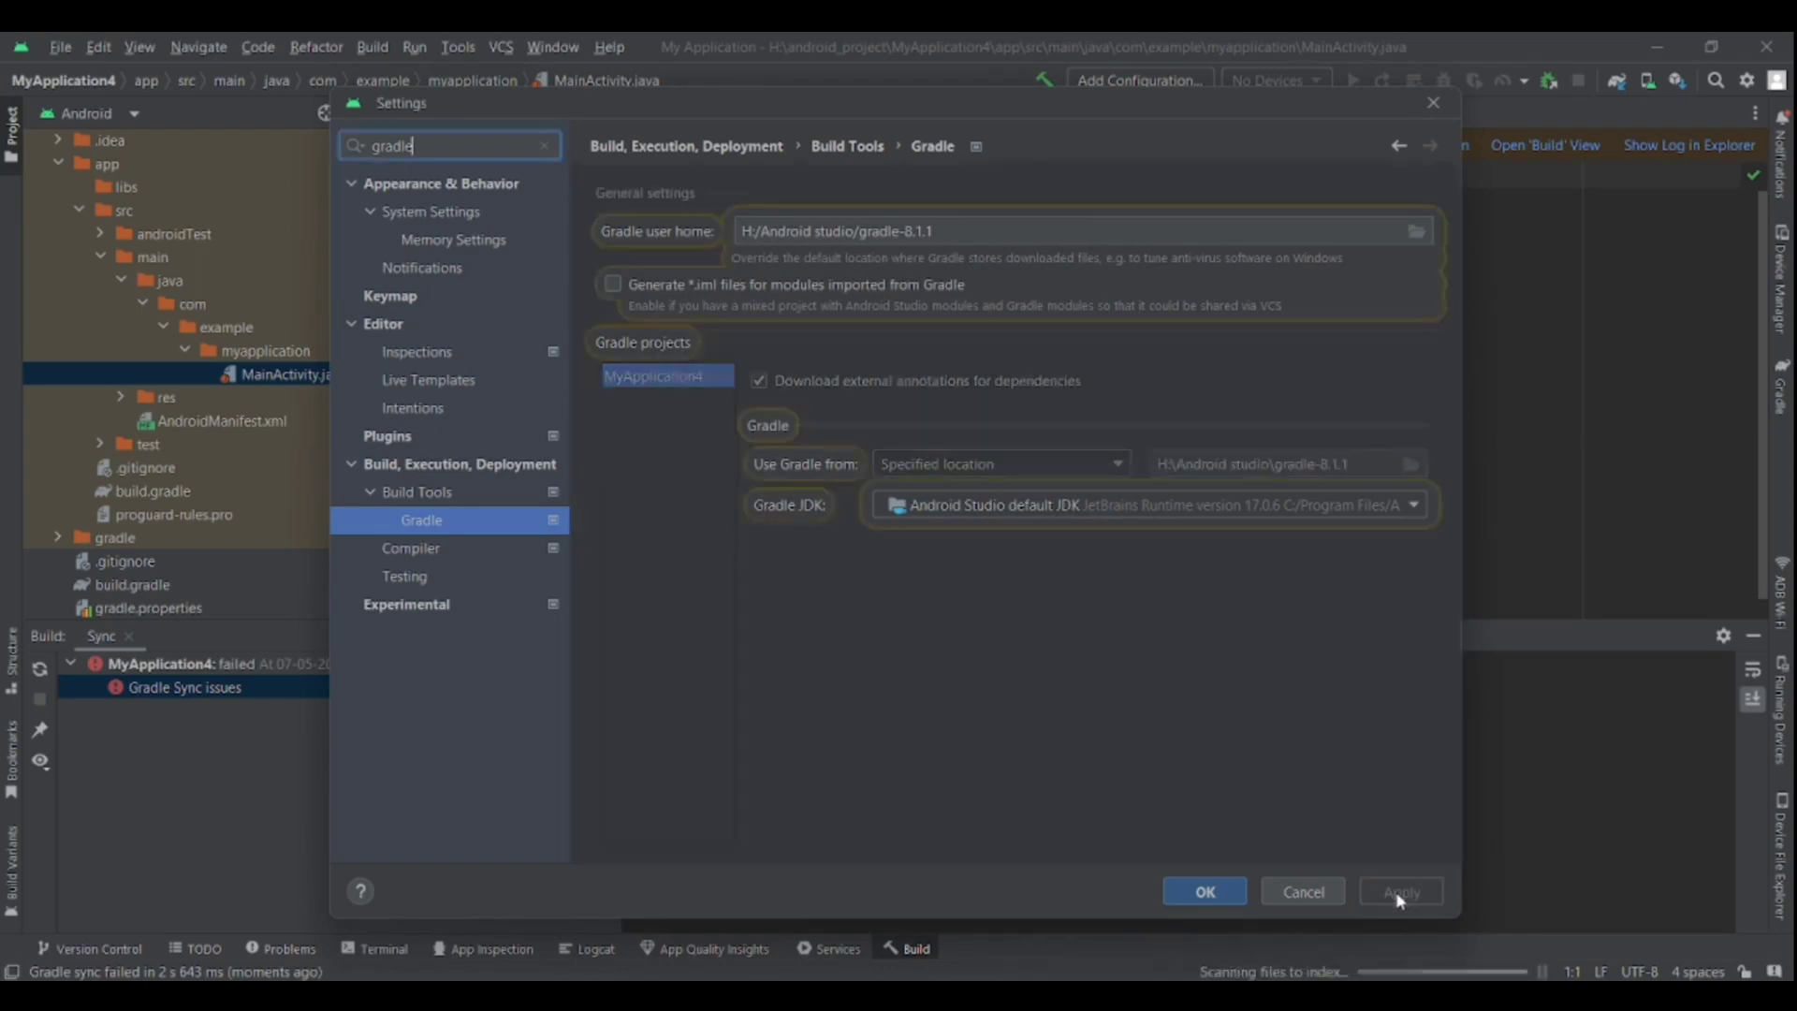
left_click(1206, 891)
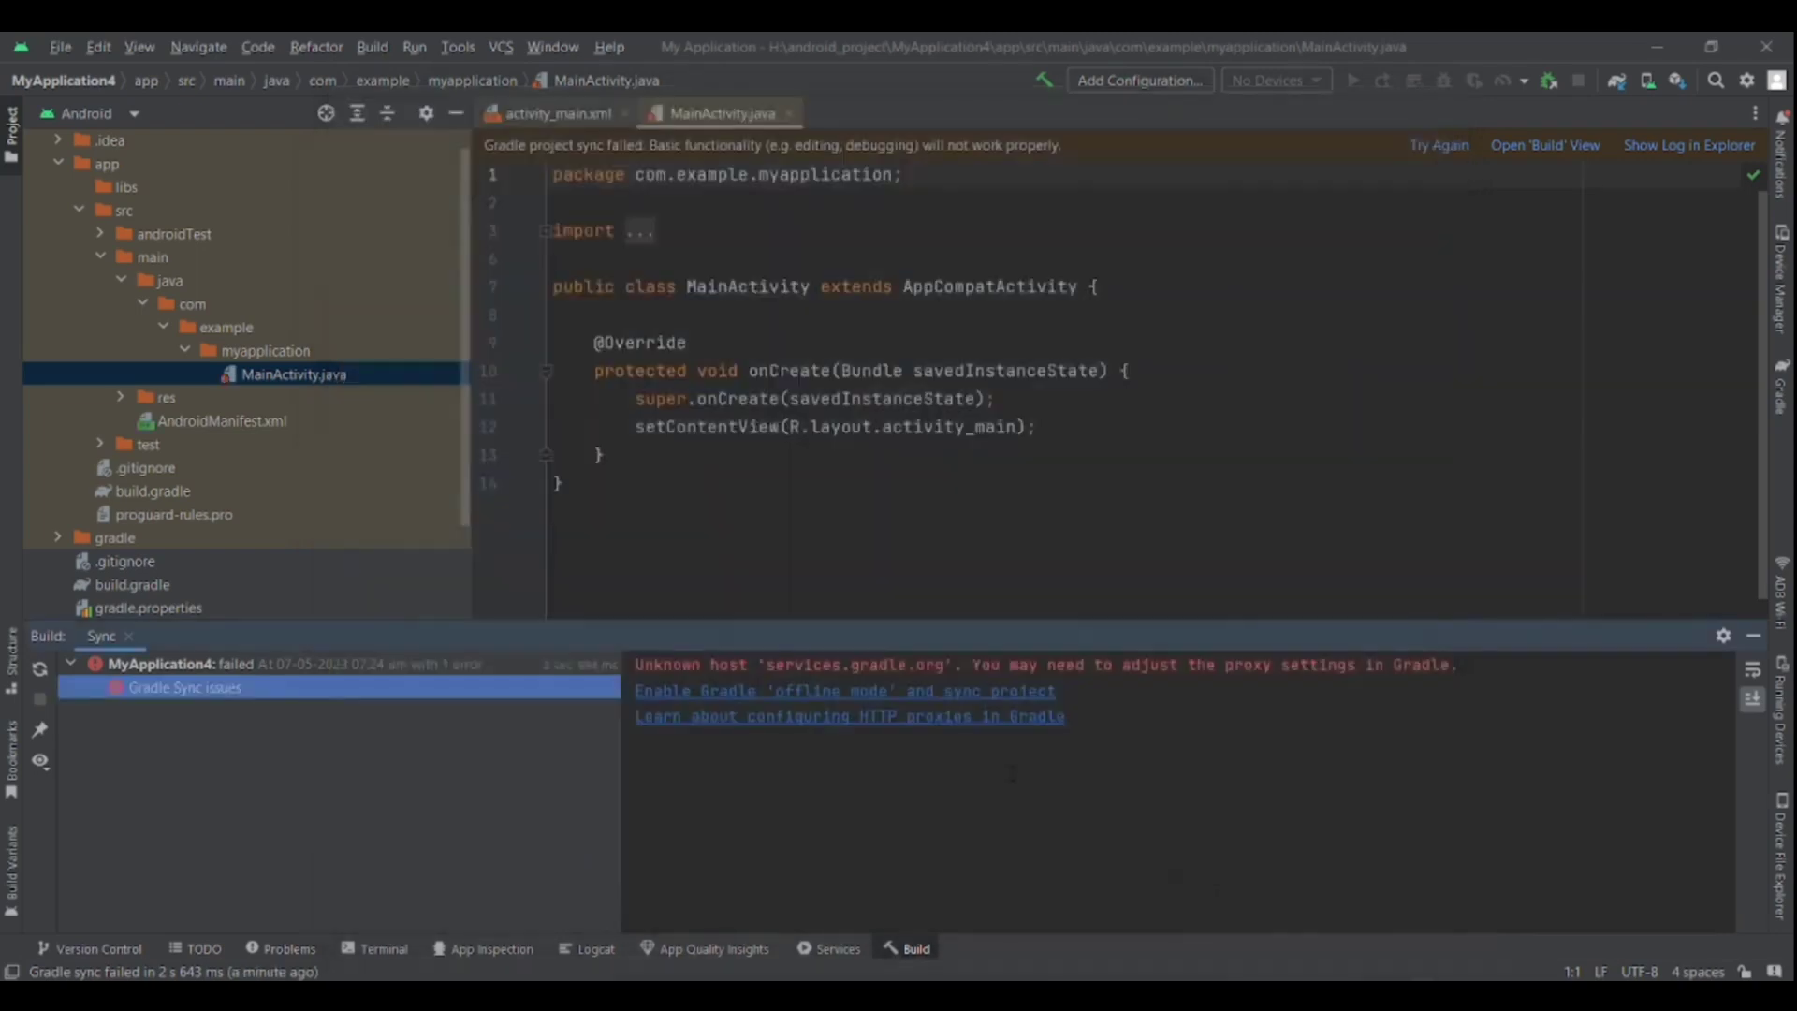
left_click(1445, 145)
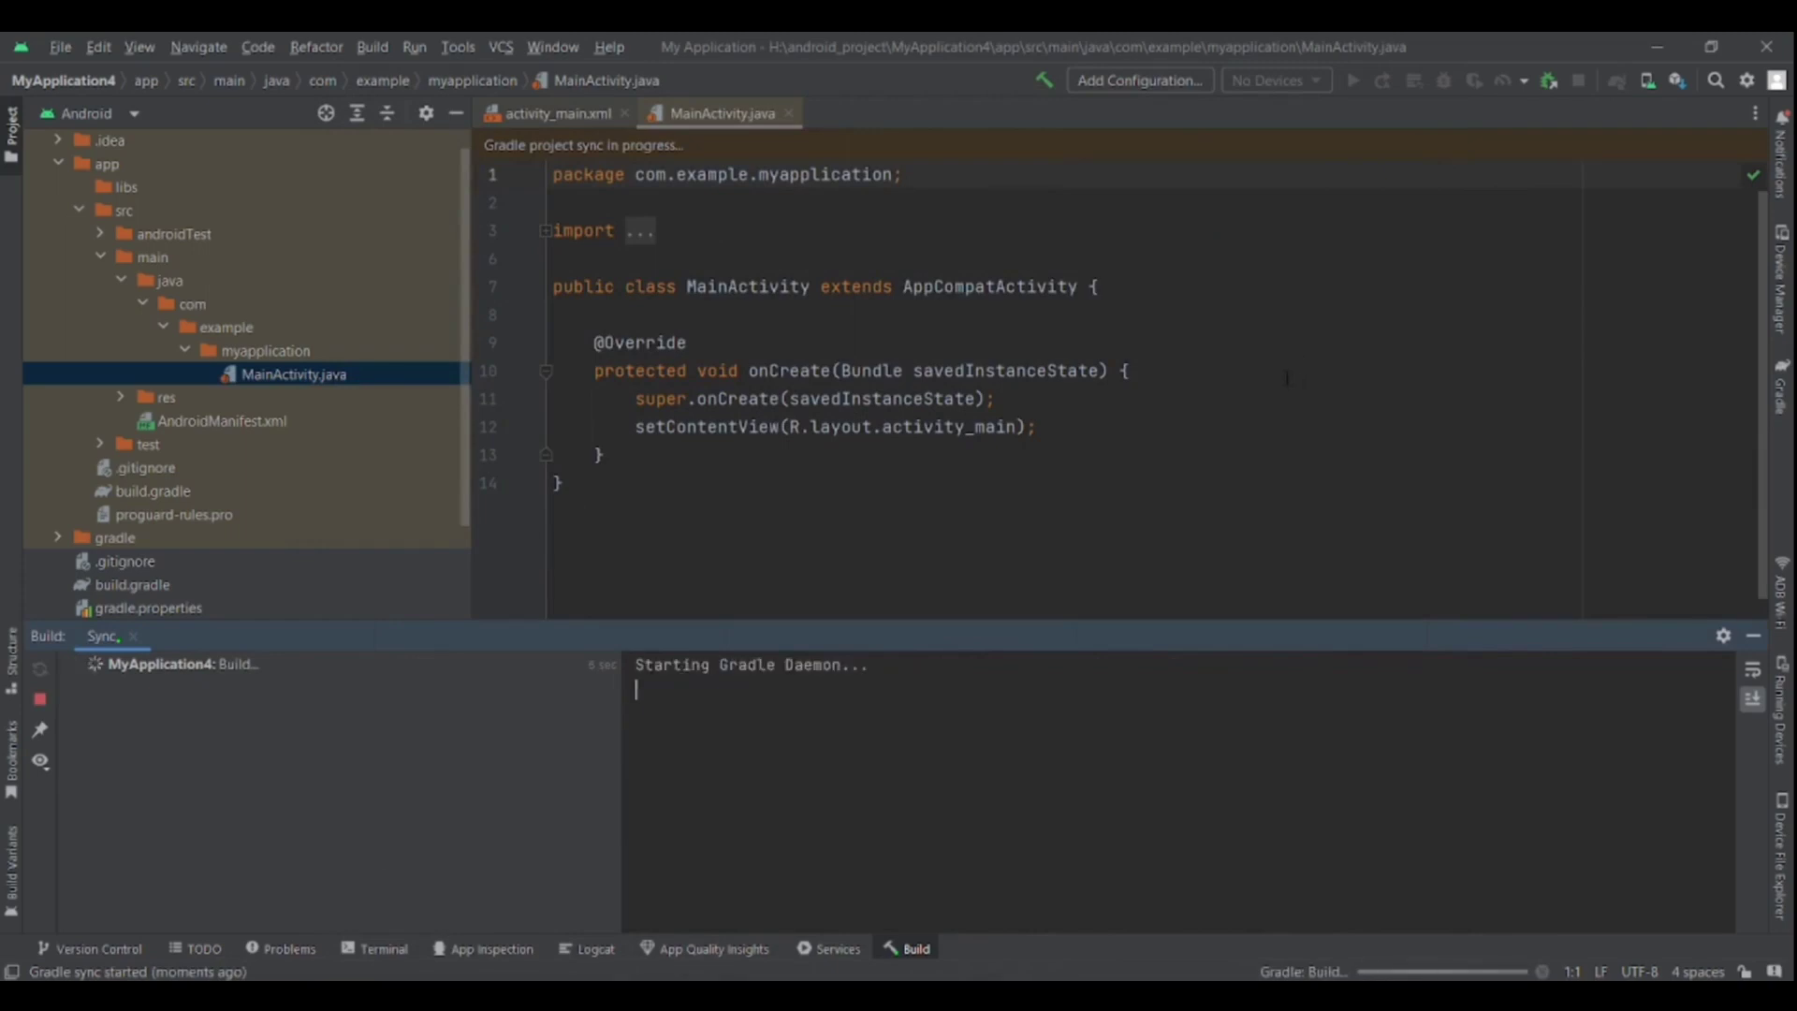
left_click(591, 112)
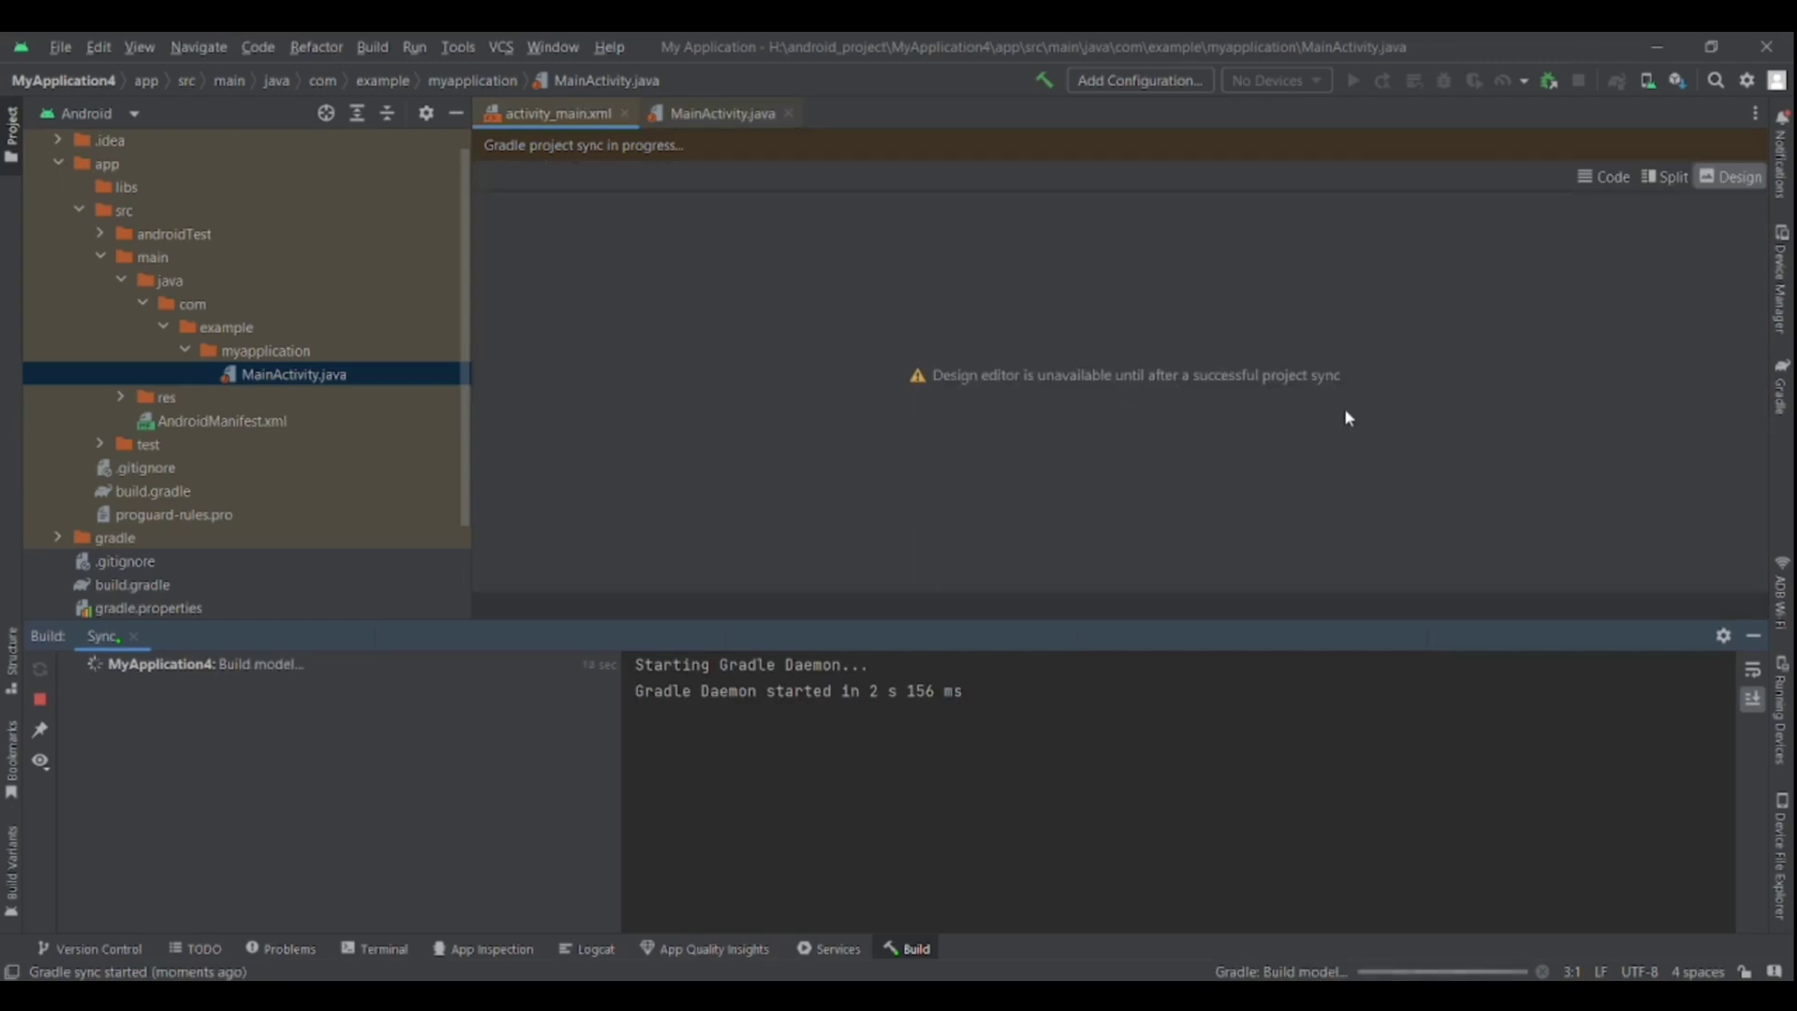